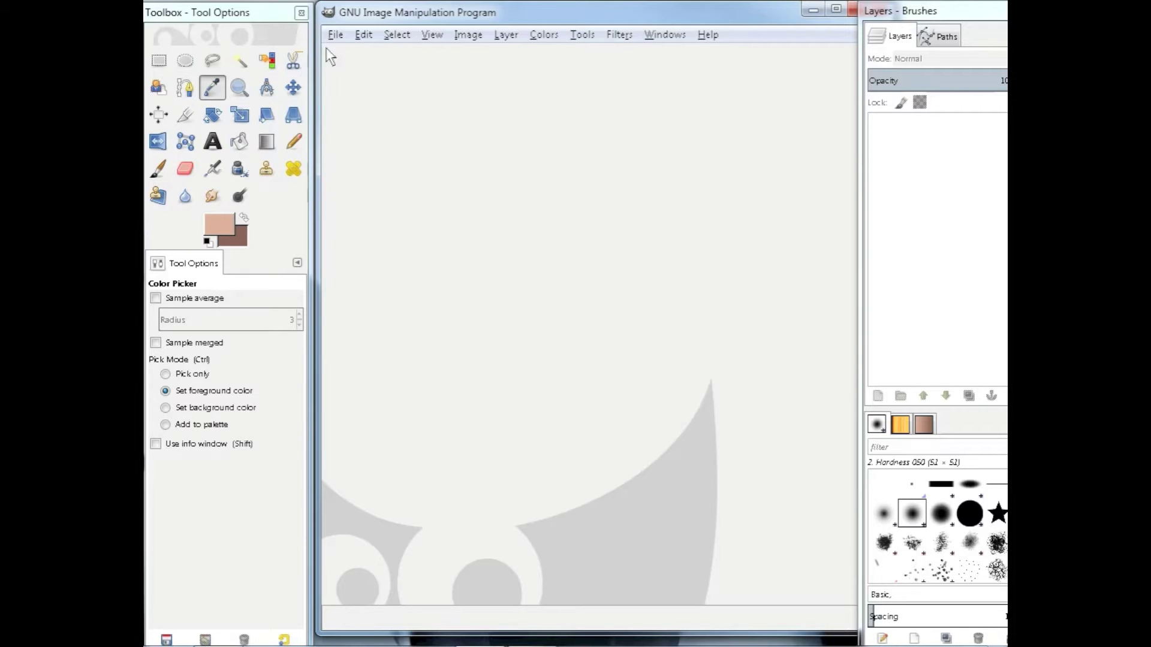
- Reopen the recently used K.png letter image in GIMP
click(334, 35)
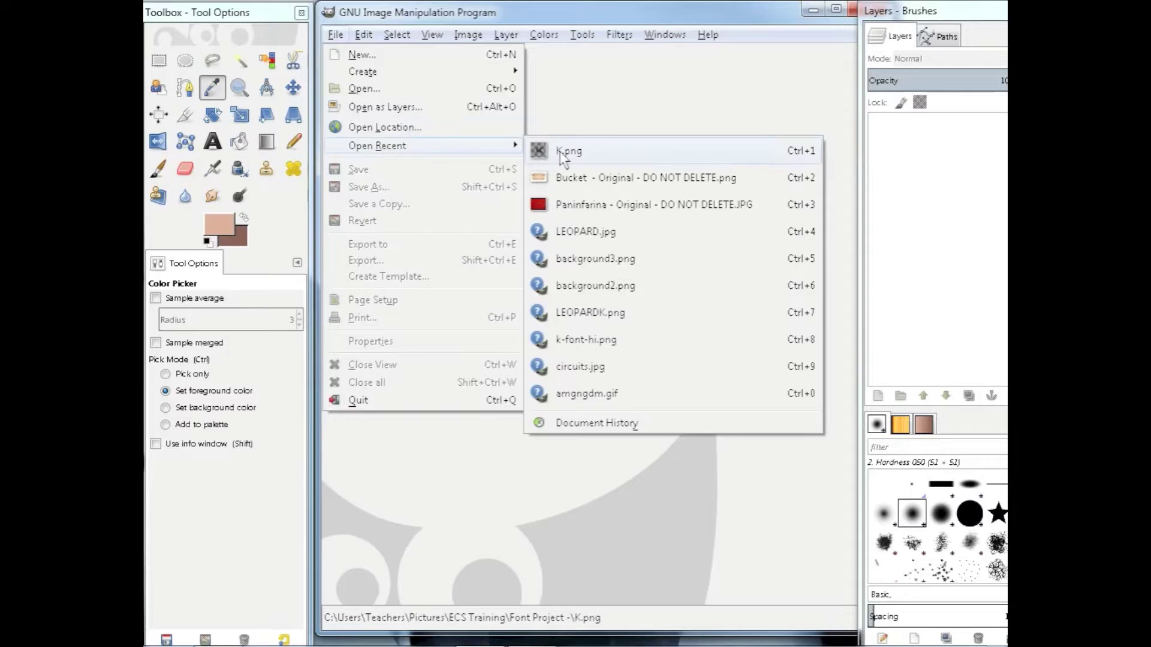
click(564, 78)
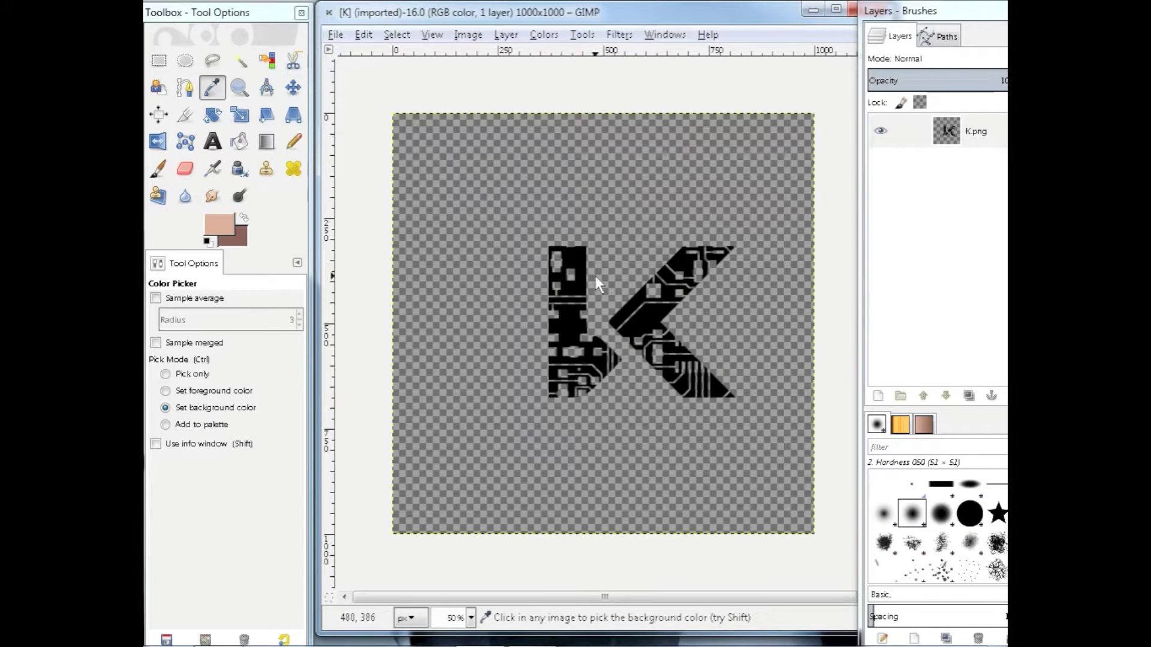
ctrl+scroll(595, 275, up, 2)
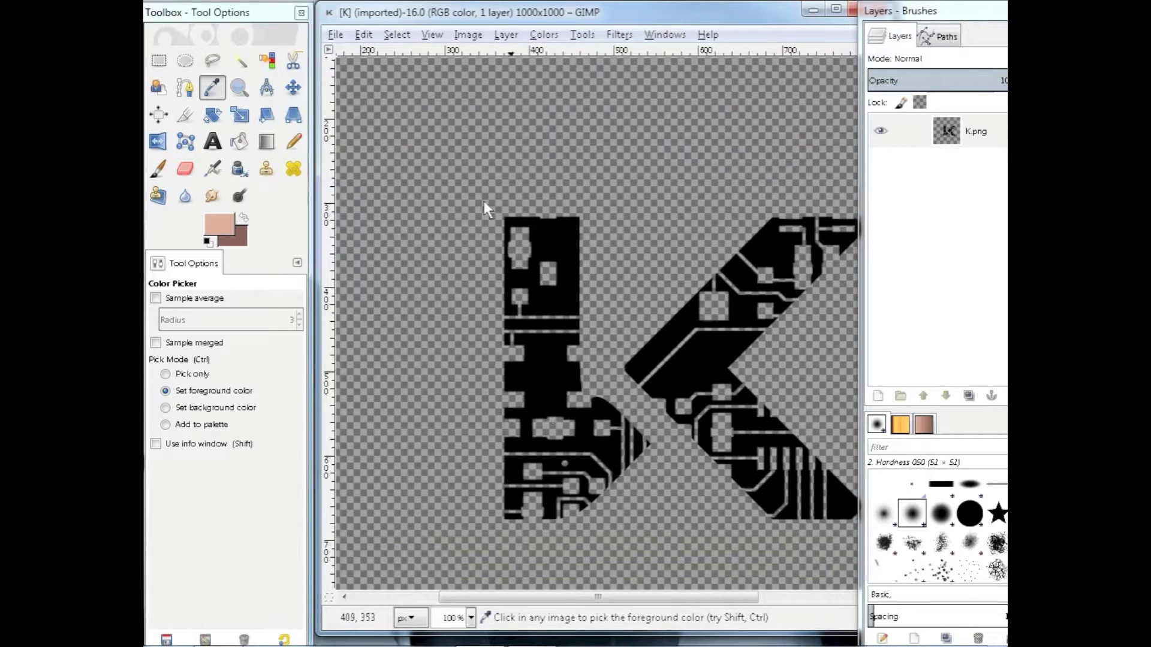
- Preview the O.png and N.png images in the Open dialog, then cancel it
click(335, 34)
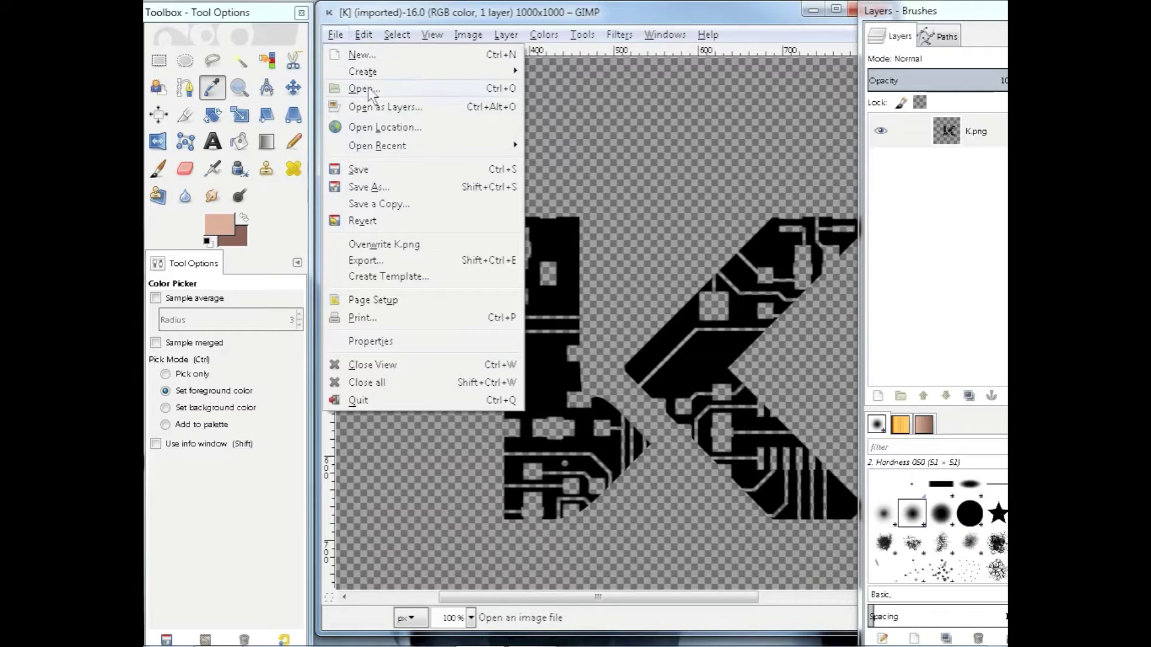
click(364, 88)
click(317, 174)
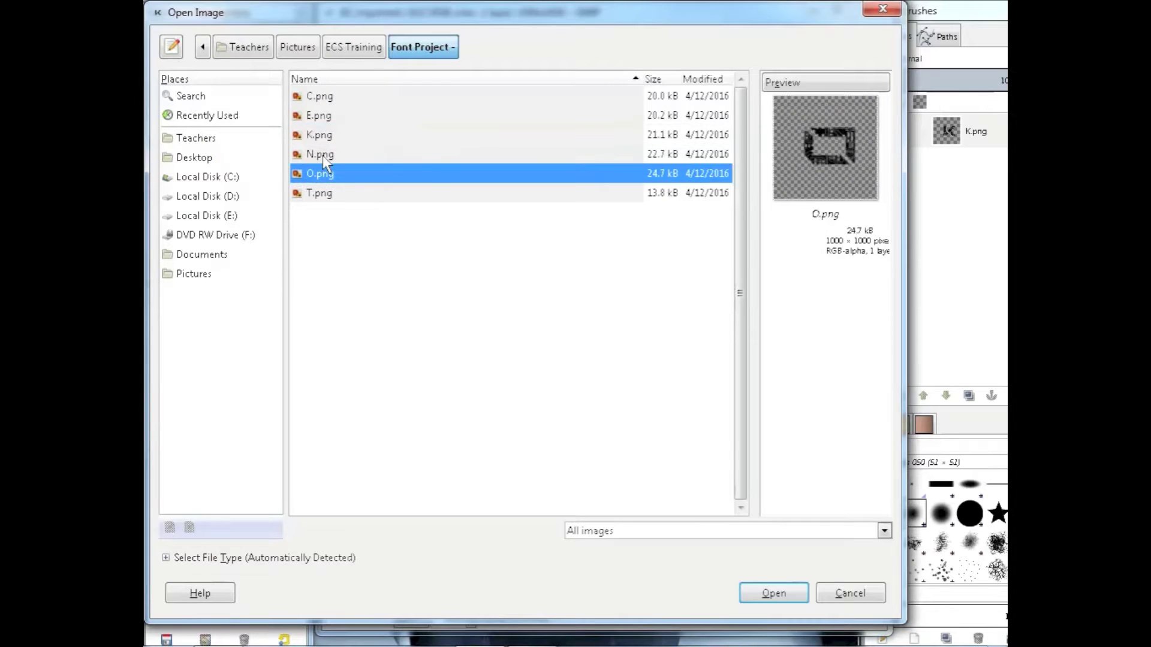
click(321, 154)
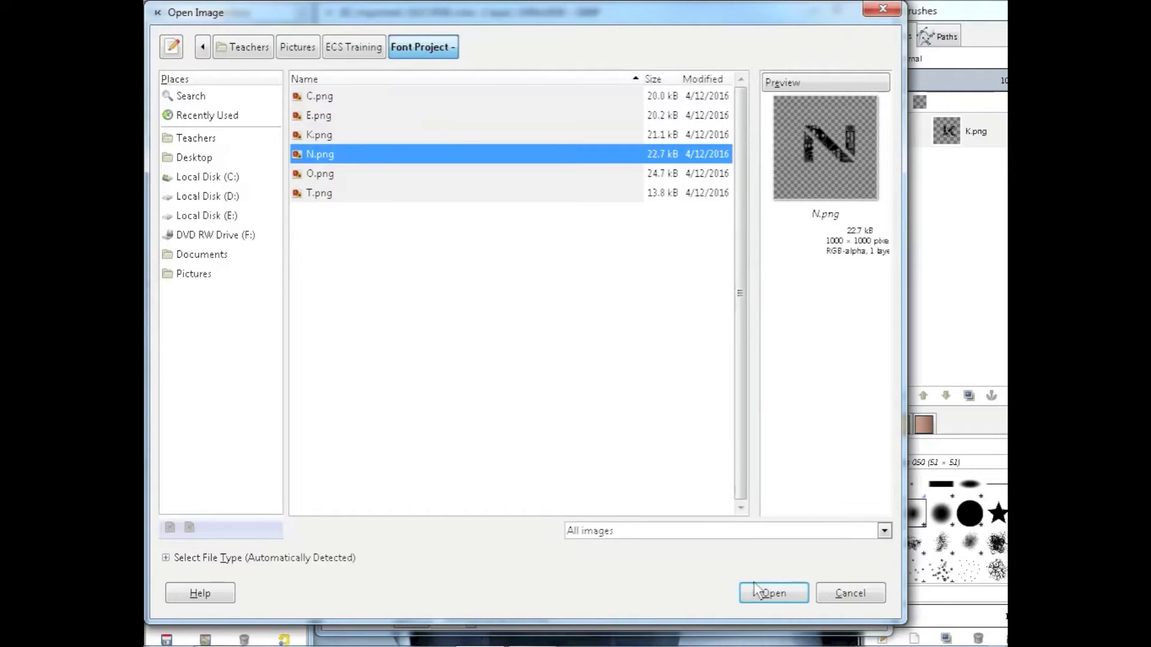
click(830, 592)
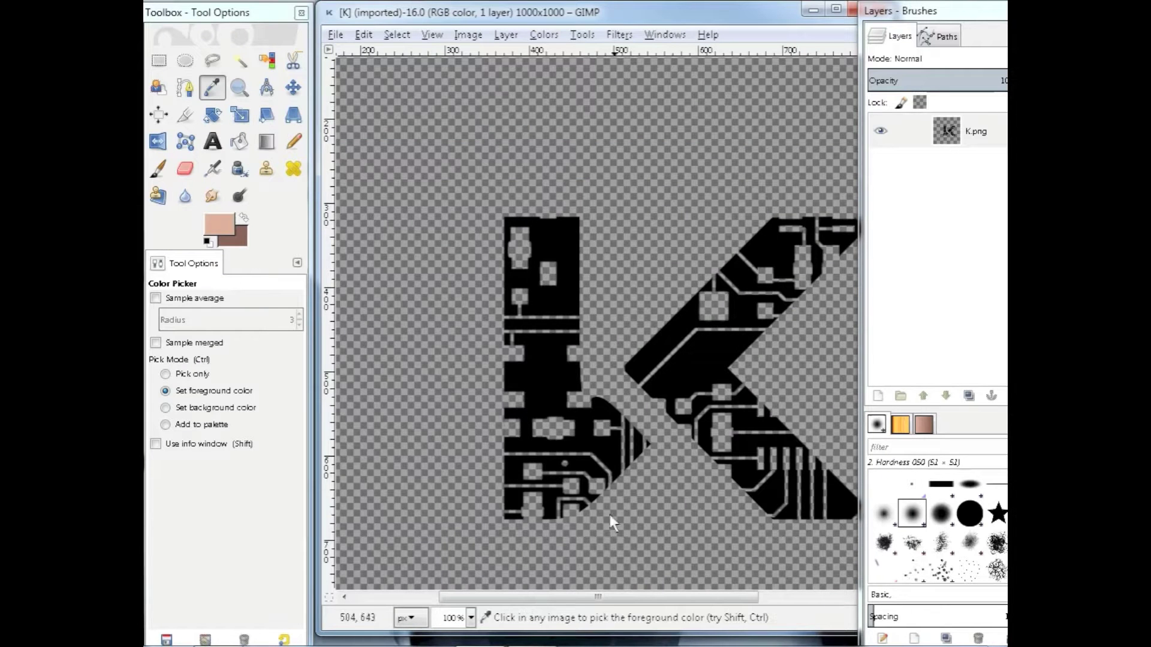
- Zoom to 100%, toggle the K.png layer's visibility, and switch to the blank Inkscape document
drag(590, 598, 632, 599)
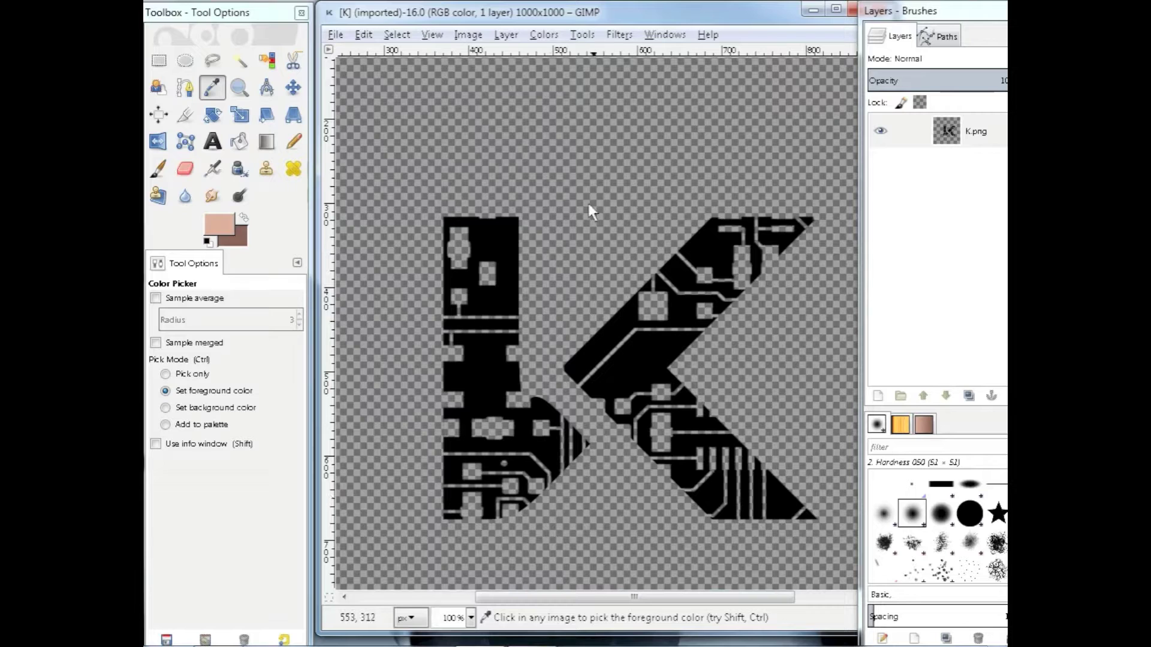
click(884, 133)
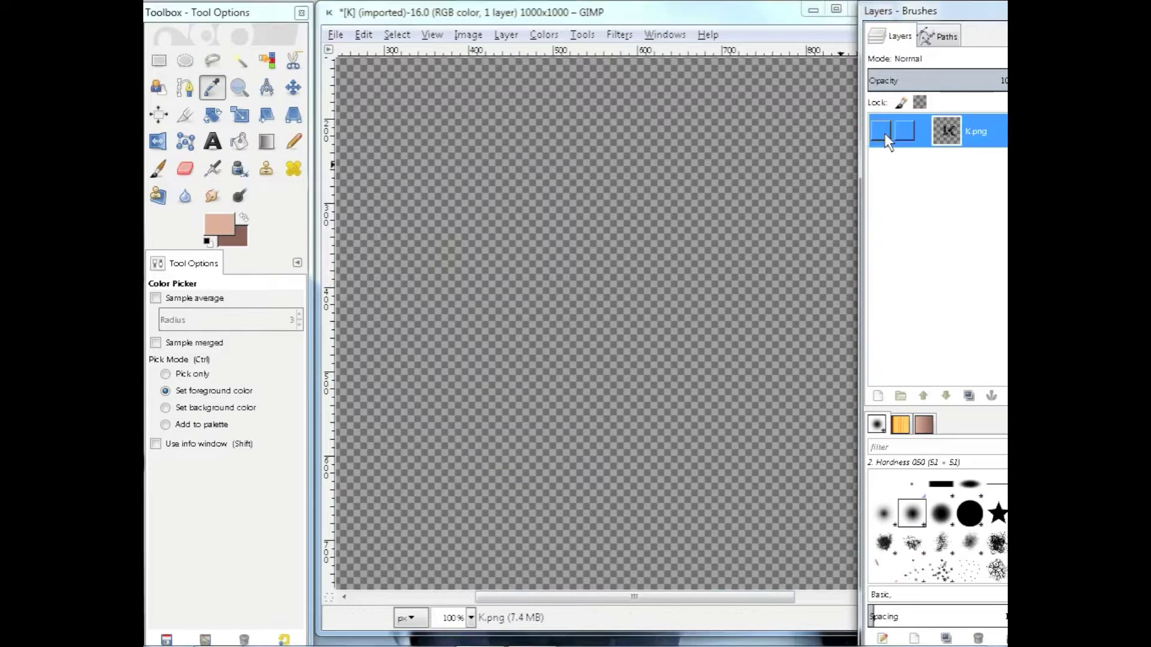
click(884, 133)
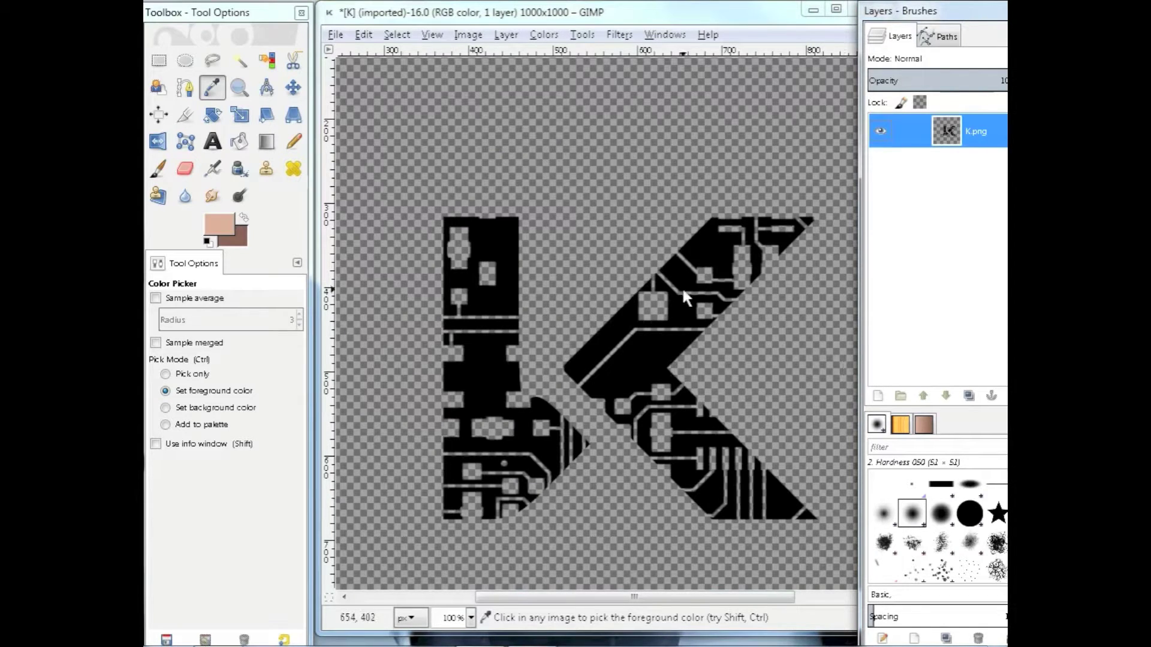
click(874, 137)
click(873, 138)
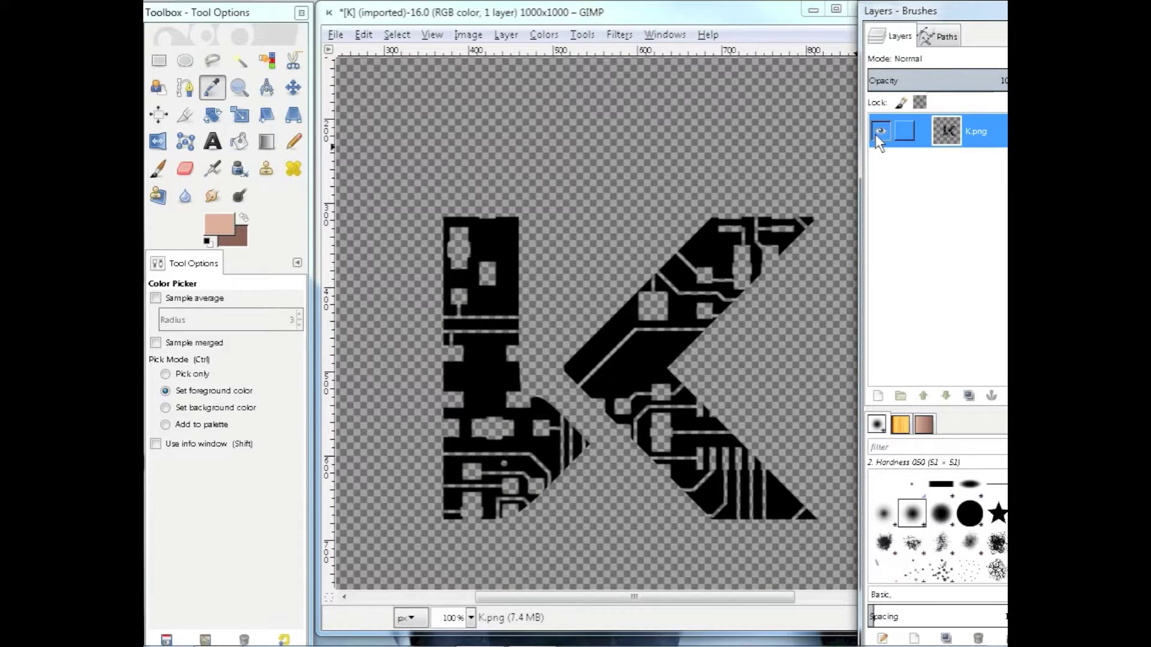
click(537, 640)
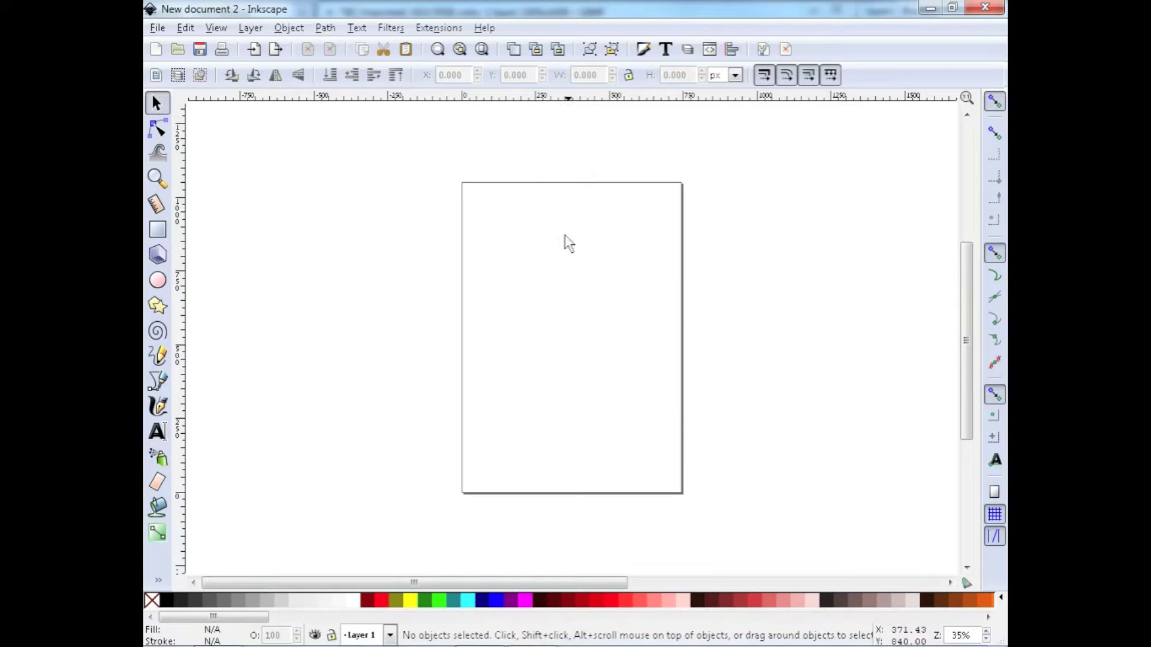
- Apply Setup Typography Canvas with em-size 1000, ascender 750, caps 700, x-height 500 and descender 250
click(438, 29)
mouse_move(471, 280)
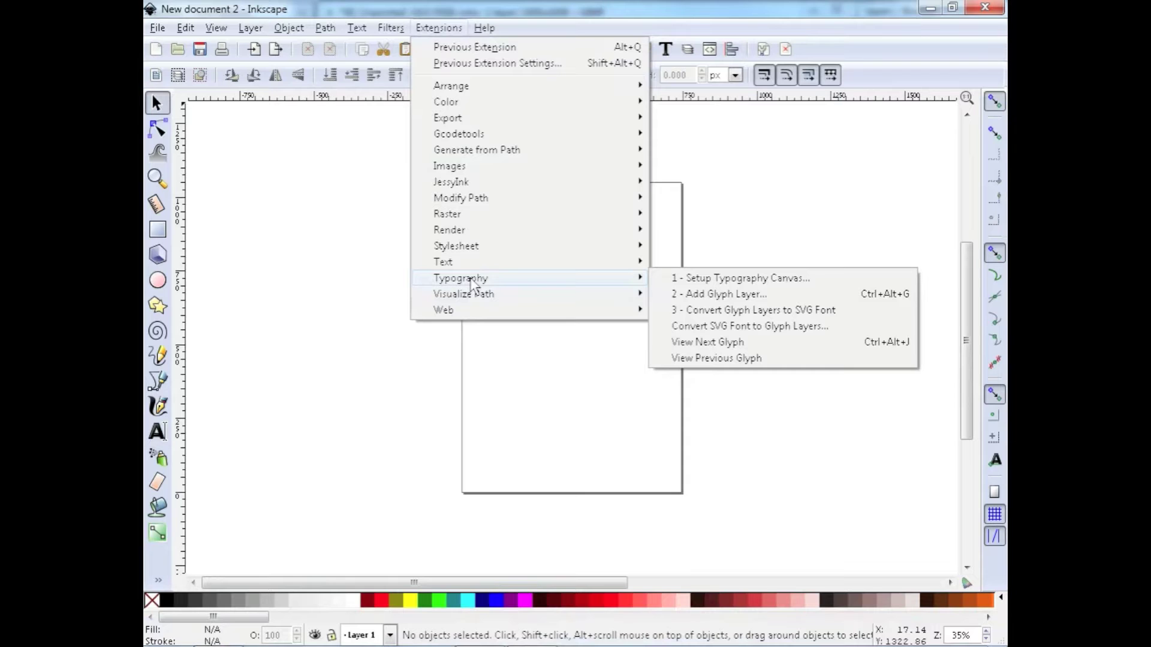
click(697, 278)
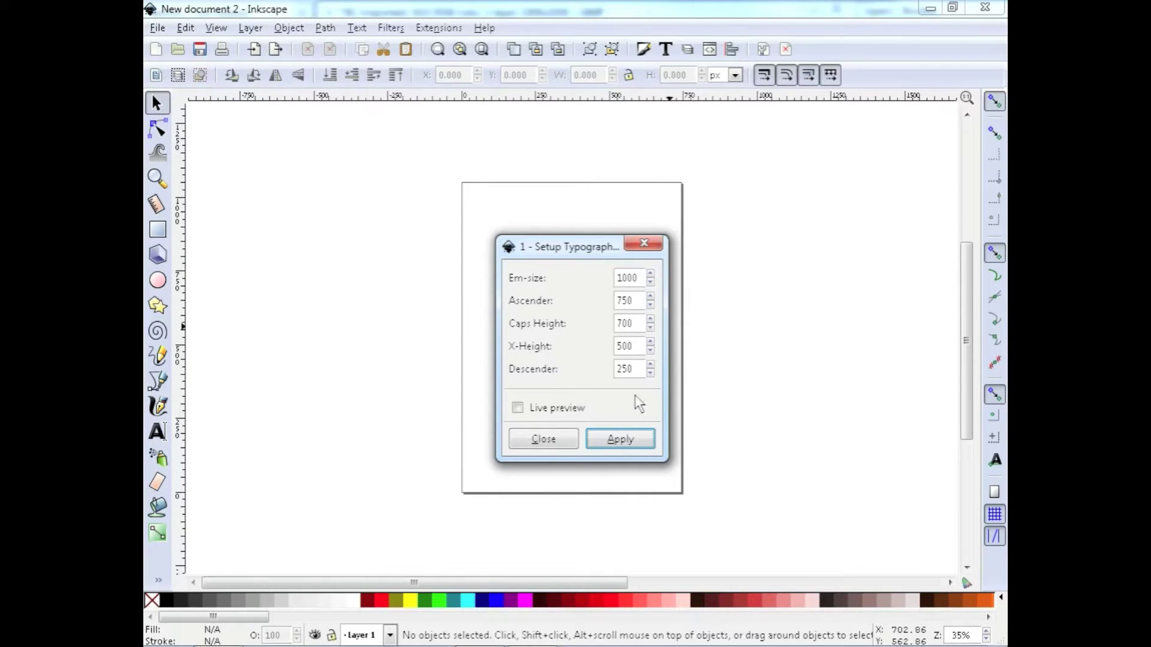
double_click(639, 278)
drag(636, 301, 623, 303)
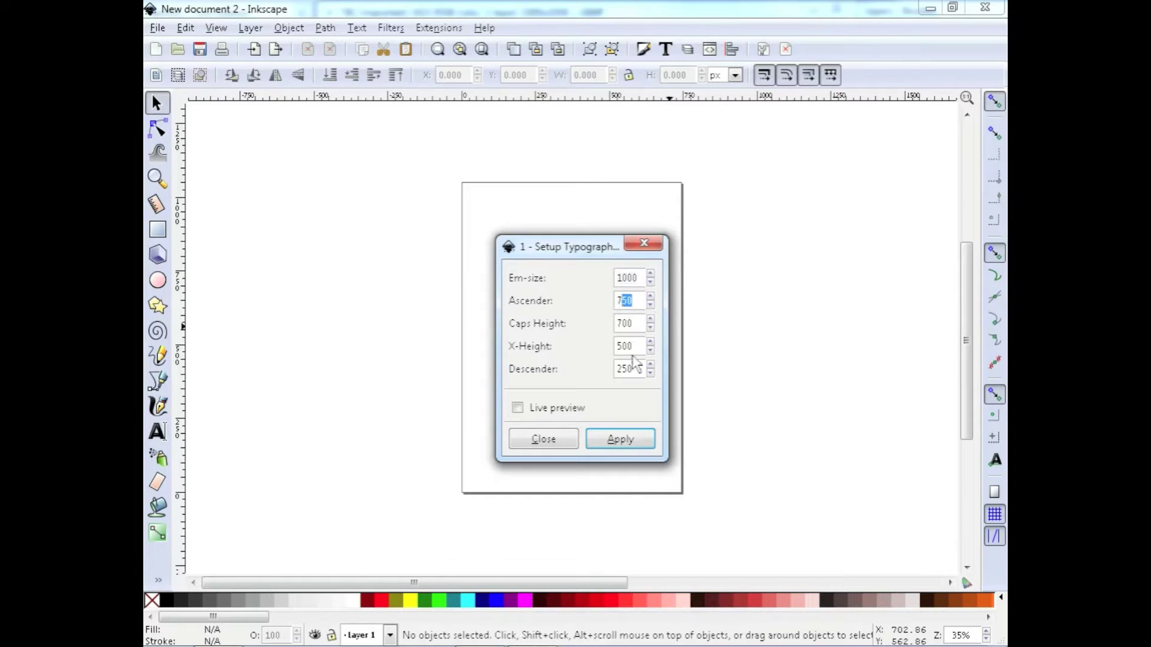
key(Tab)
click(621, 440)
click(644, 243)
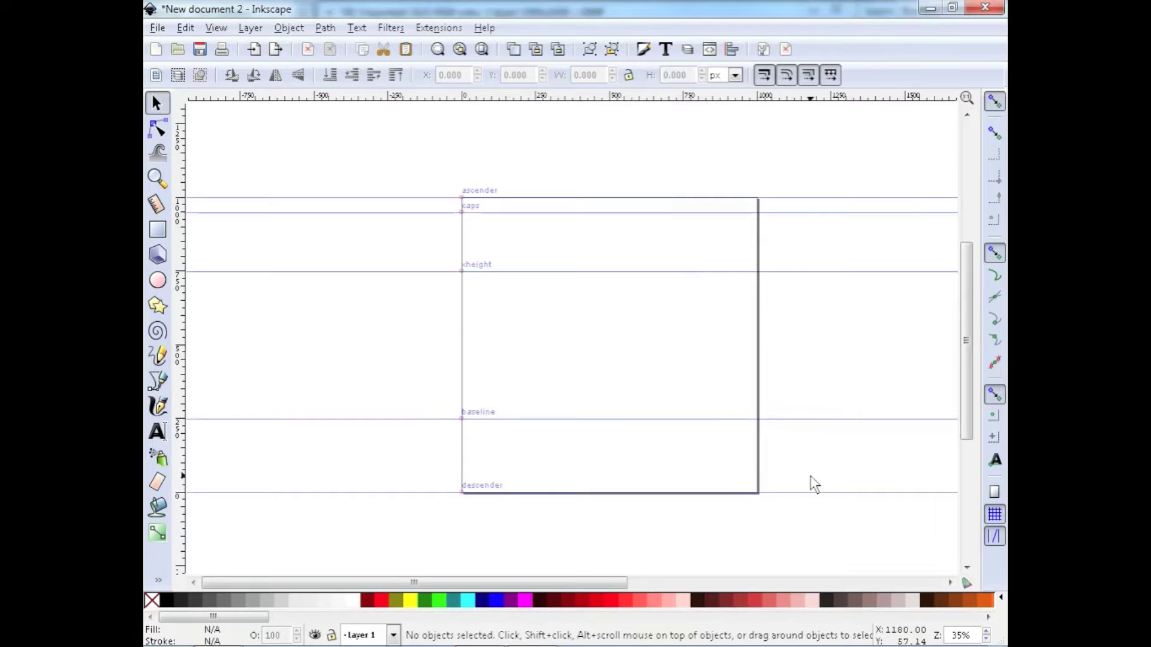
- Dock the Layers dialog with Shift+Ctrl+L so it lists Layer 1
key(ctrl+shift+l)
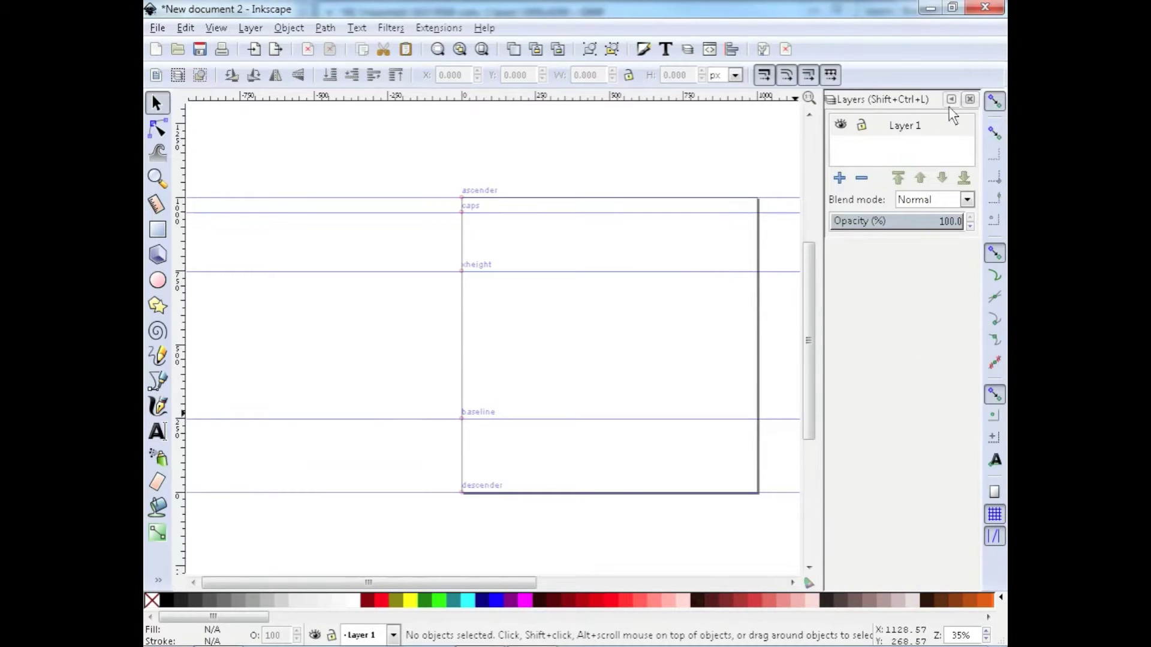
click(970, 99)
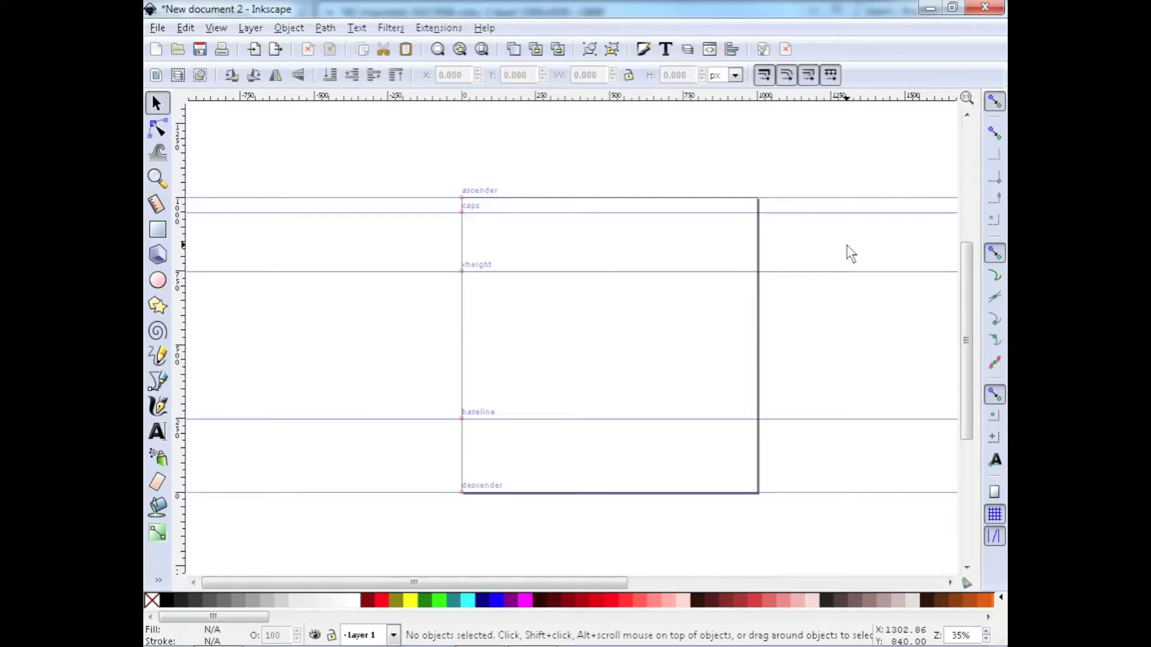
key(ctrl+shift+l)
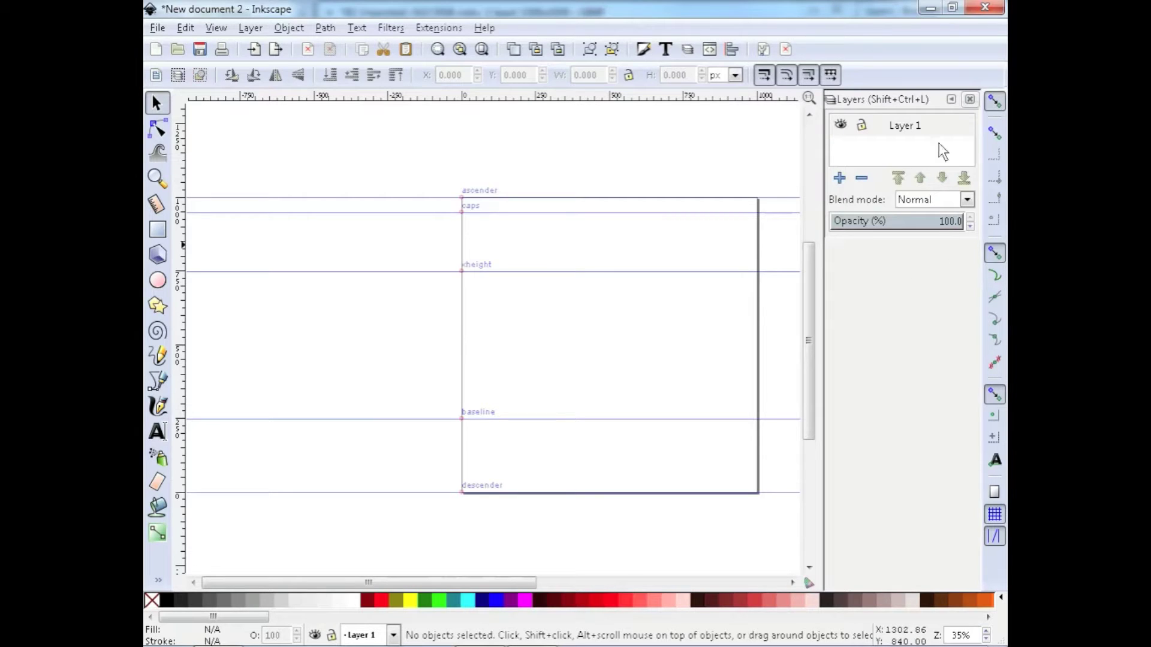
- Add a glyph layer for character K, making GlyphLayer-K visible and current
click(439, 27)
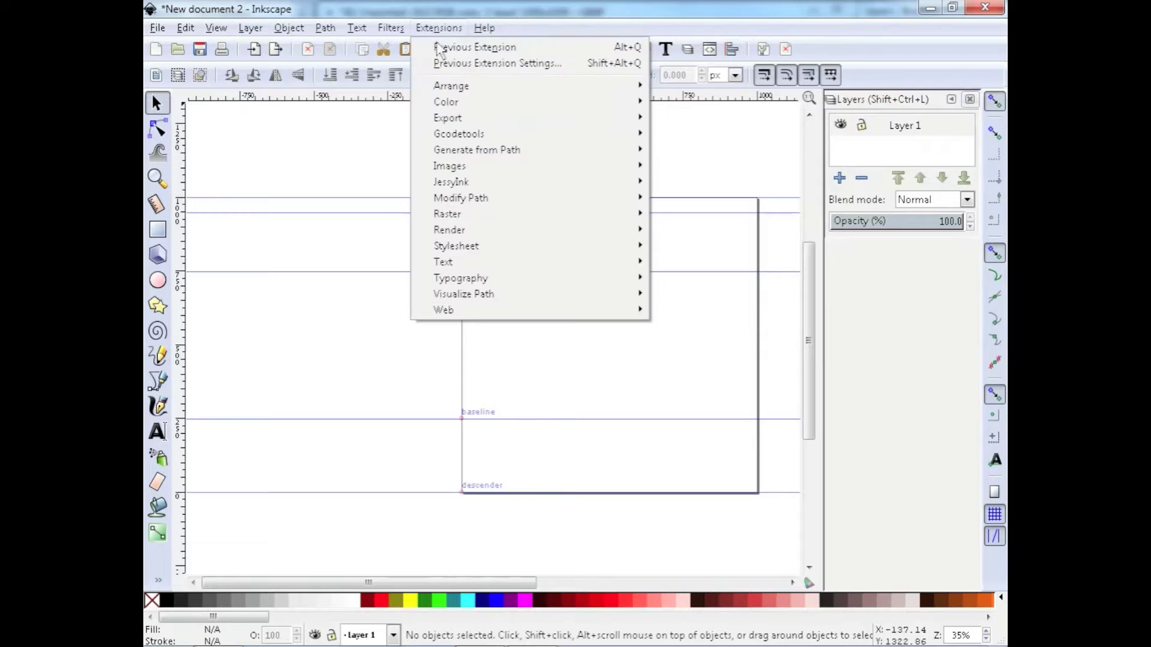
mouse_move(480, 278)
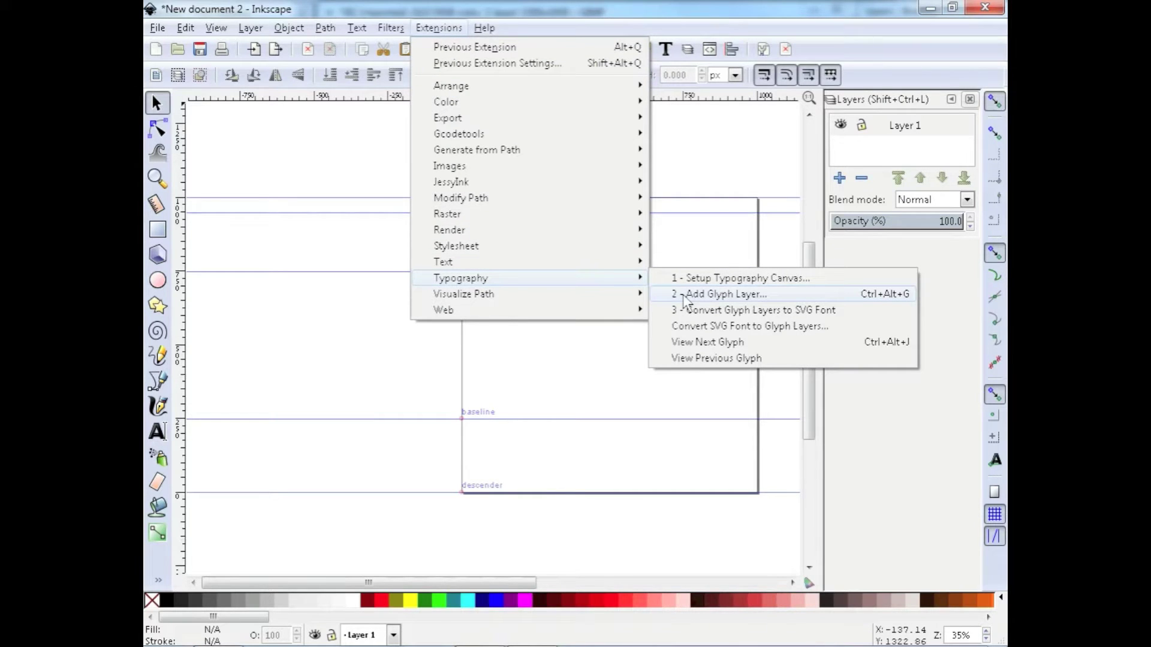
click(685, 299)
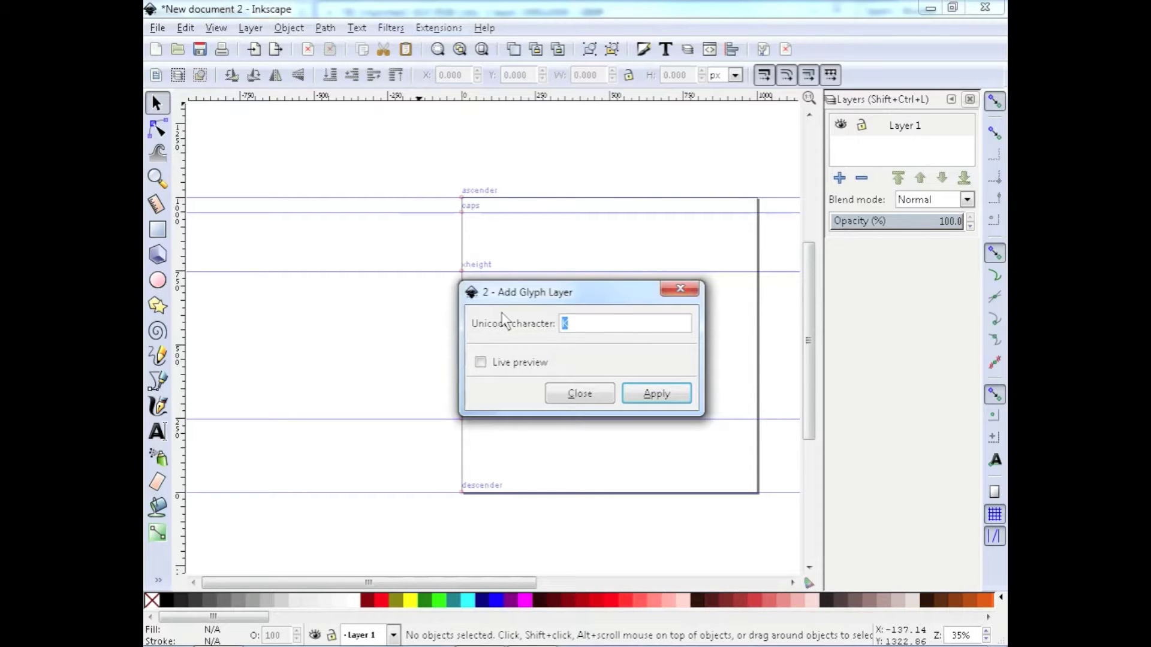
key(BackSpace)
text(k)
click(657, 394)
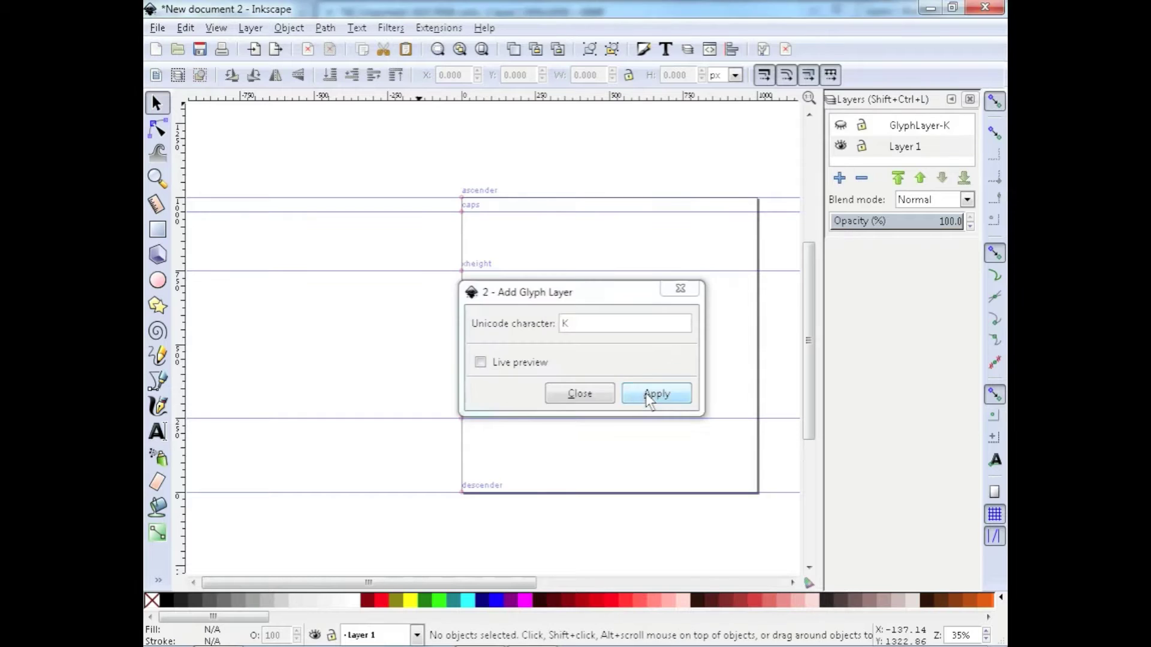
click(678, 290)
click(842, 124)
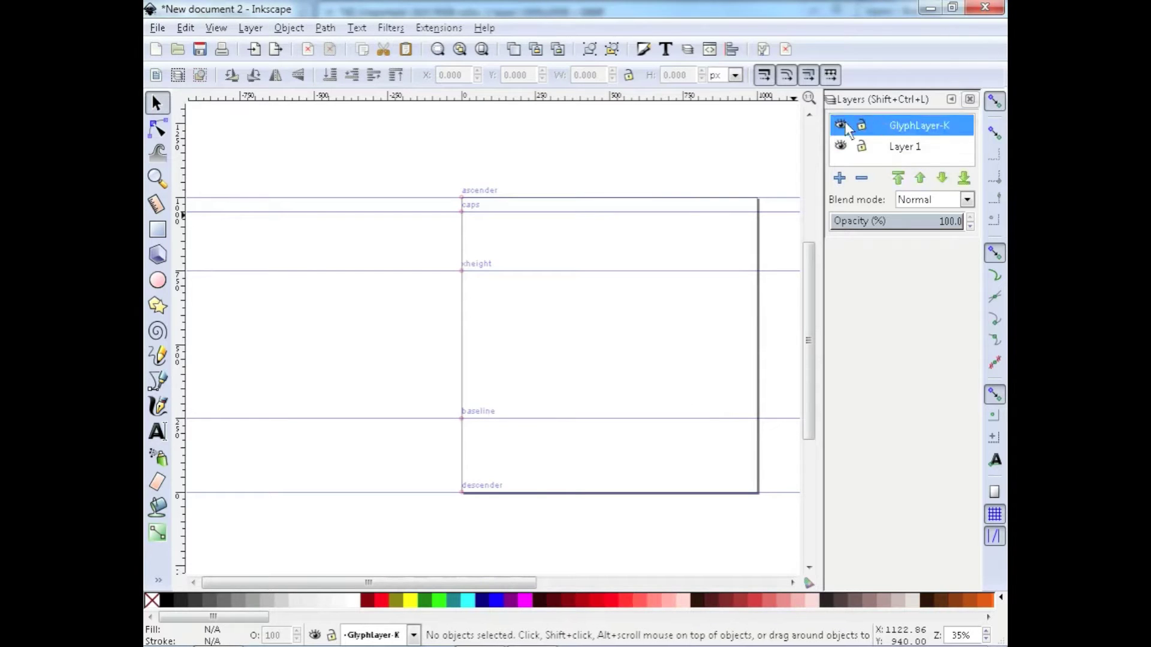
- Open K.png from the Font Project folder, close the SVG Font Editor, and select the image
click(157, 27)
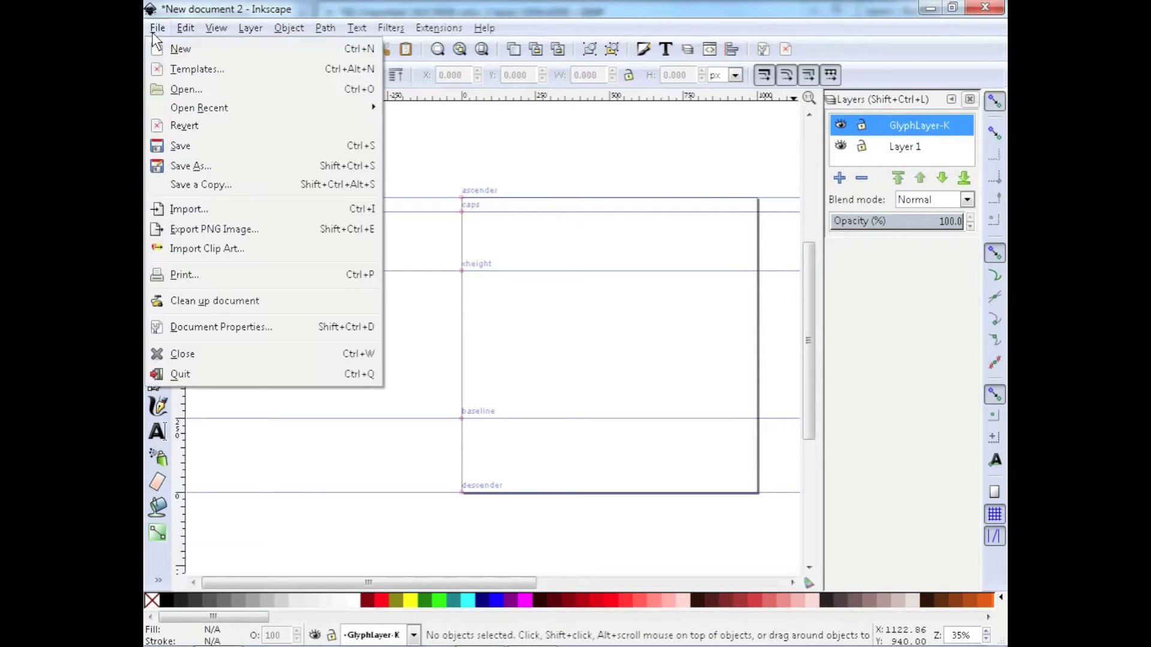
click(190, 92)
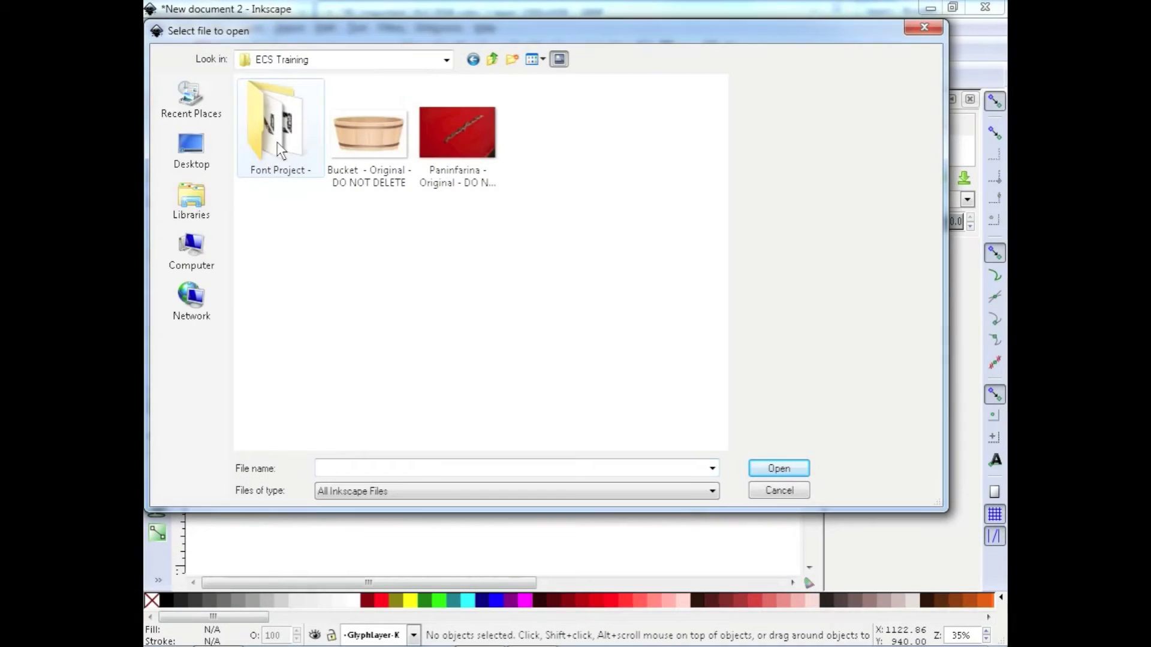
double_click(277, 142)
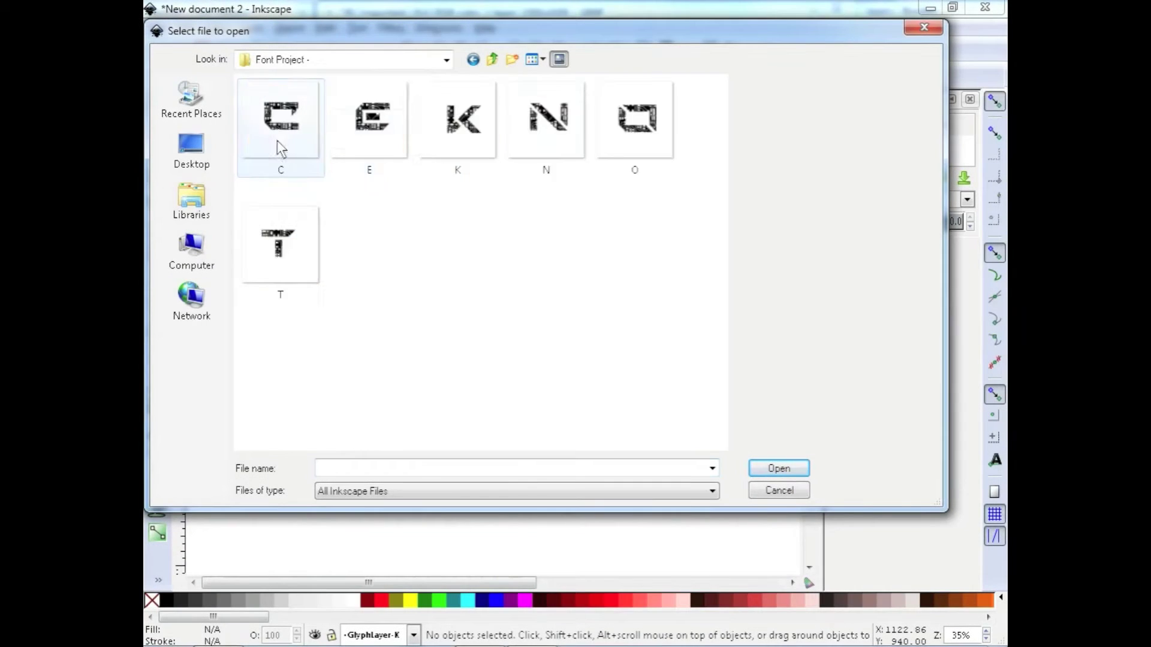
double_click(466, 139)
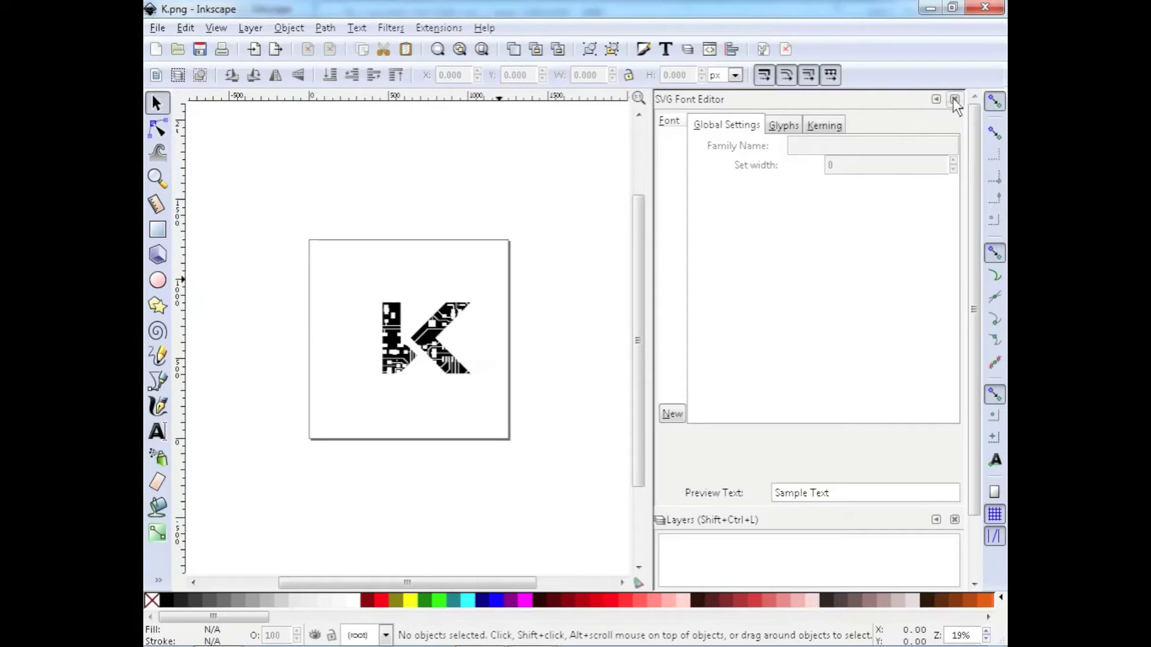
click(958, 99)
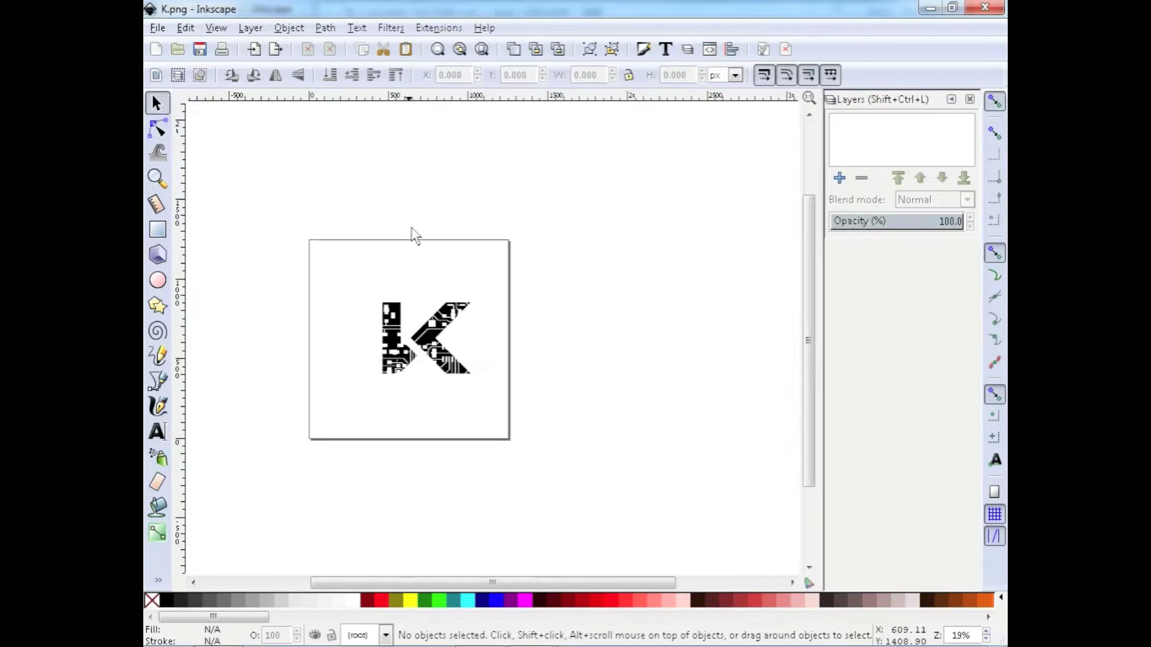
click(432, 347)
- Trace the K image into a vector path with Trace Bitmap and move it beside the original
click(324, 28)
click(367, 85)
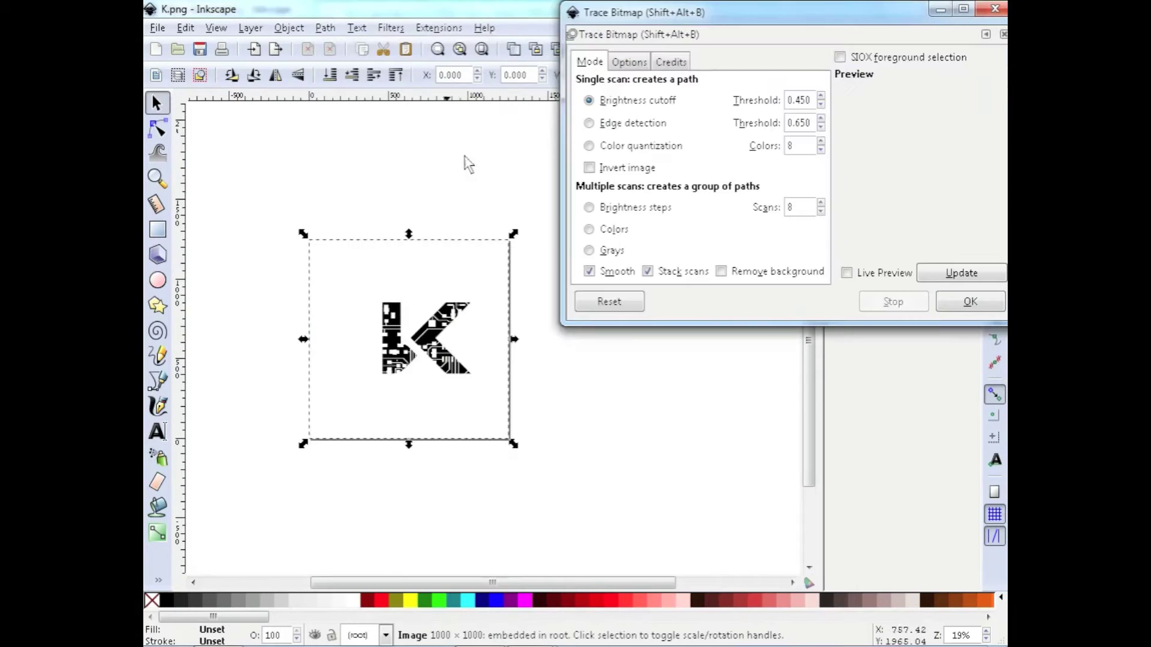
click(970, 302)
click(992, 11)
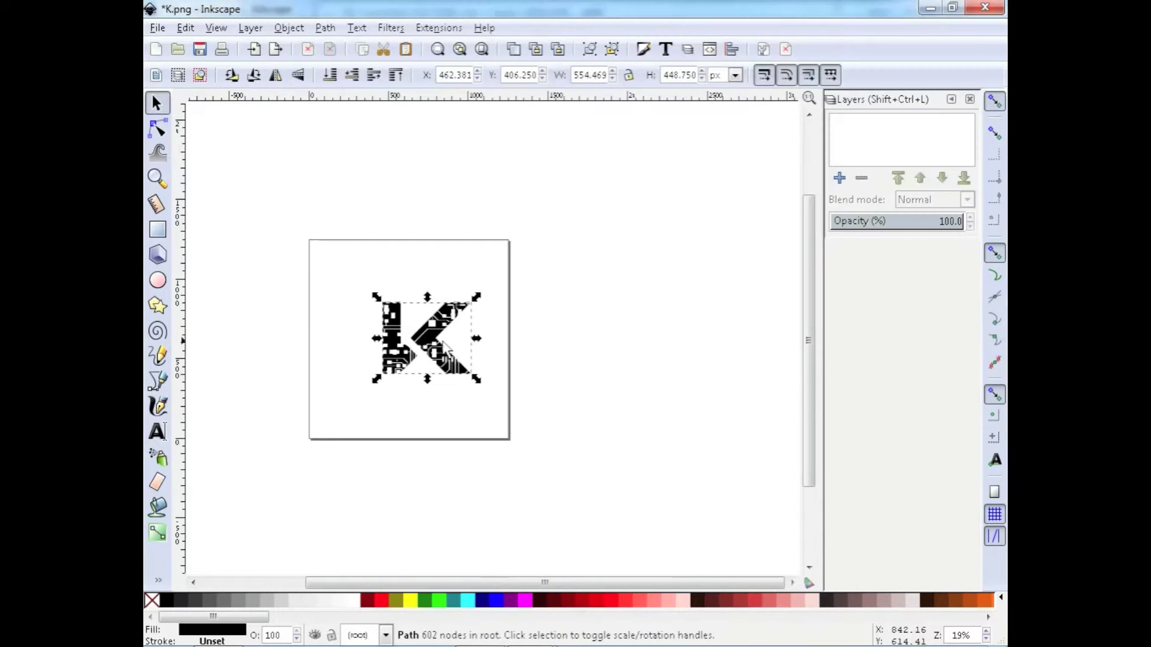
drag(429, 342, 528, 342)
- Close K.png without saving and paste the traced K into GlyphLayer-K
scroll(478, 417, up, 7)
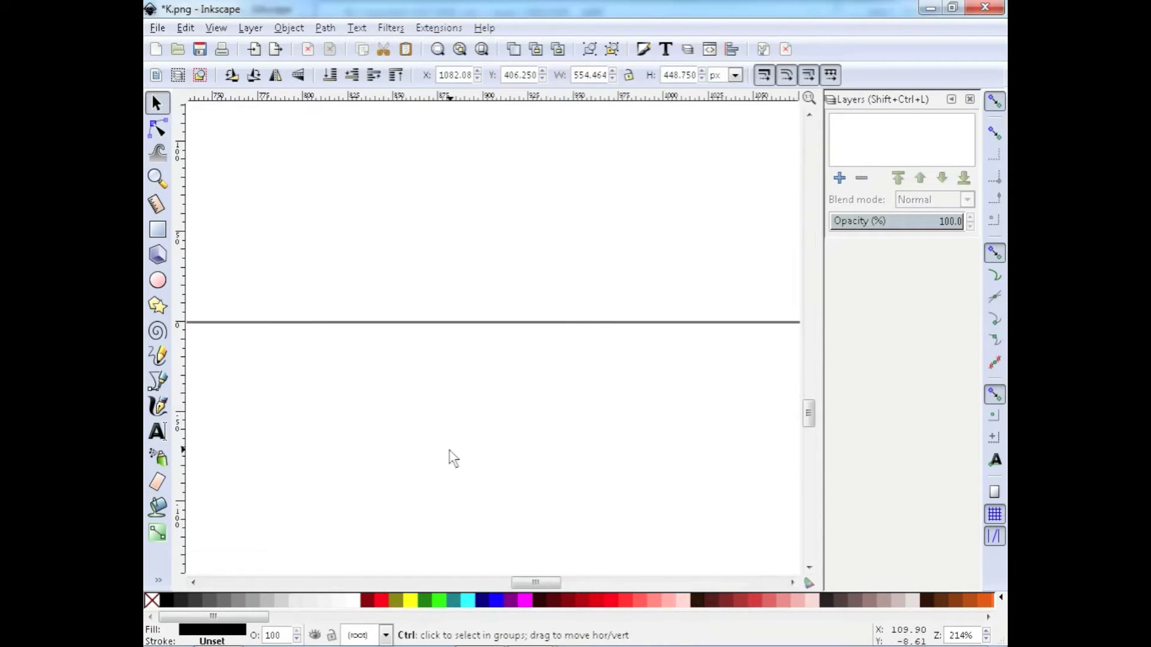
scroll(485, 453, up, 5)
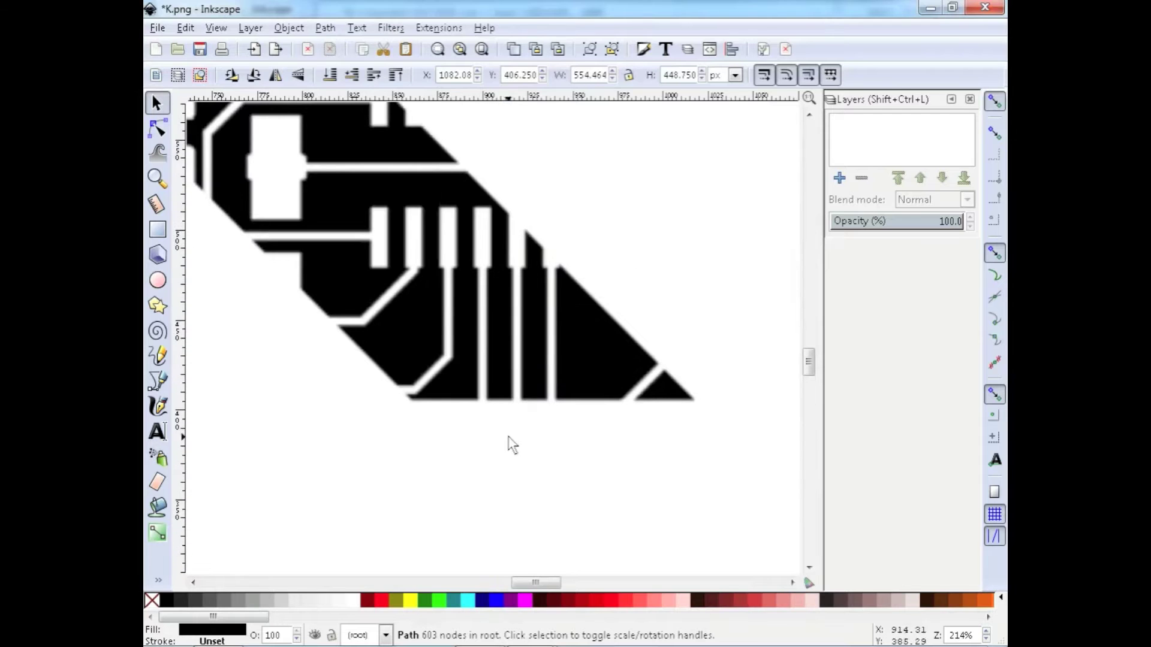
drag(526, 583, 569, 582)
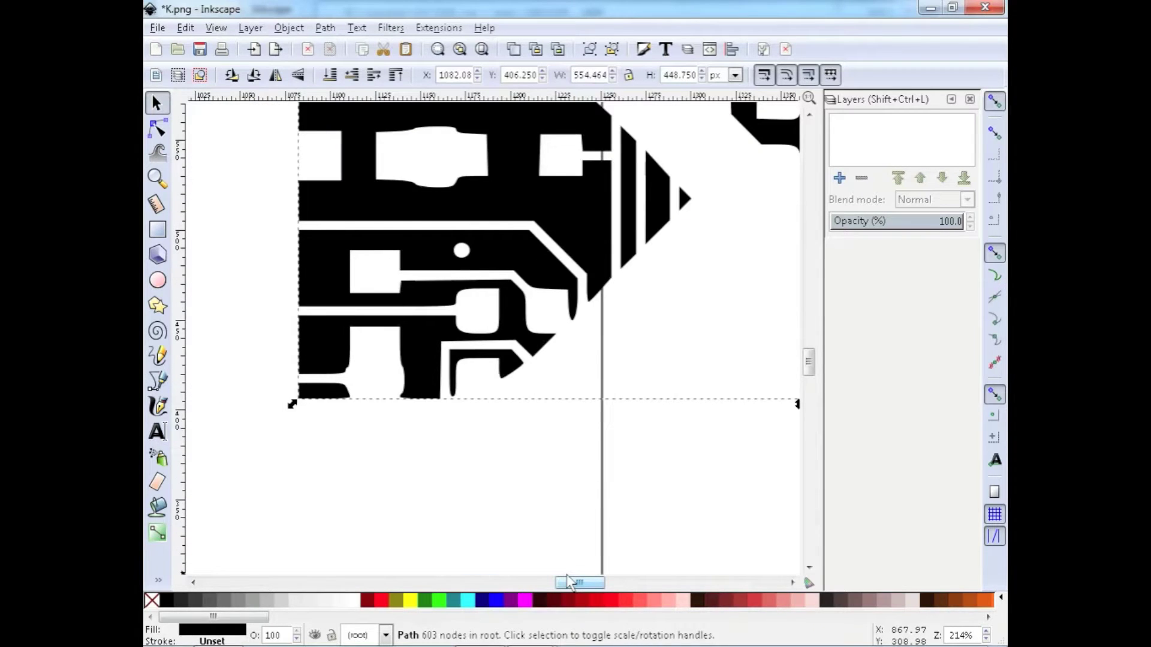
scroll(502, 322, down, 5)
scroll(507, 333, up, 1)
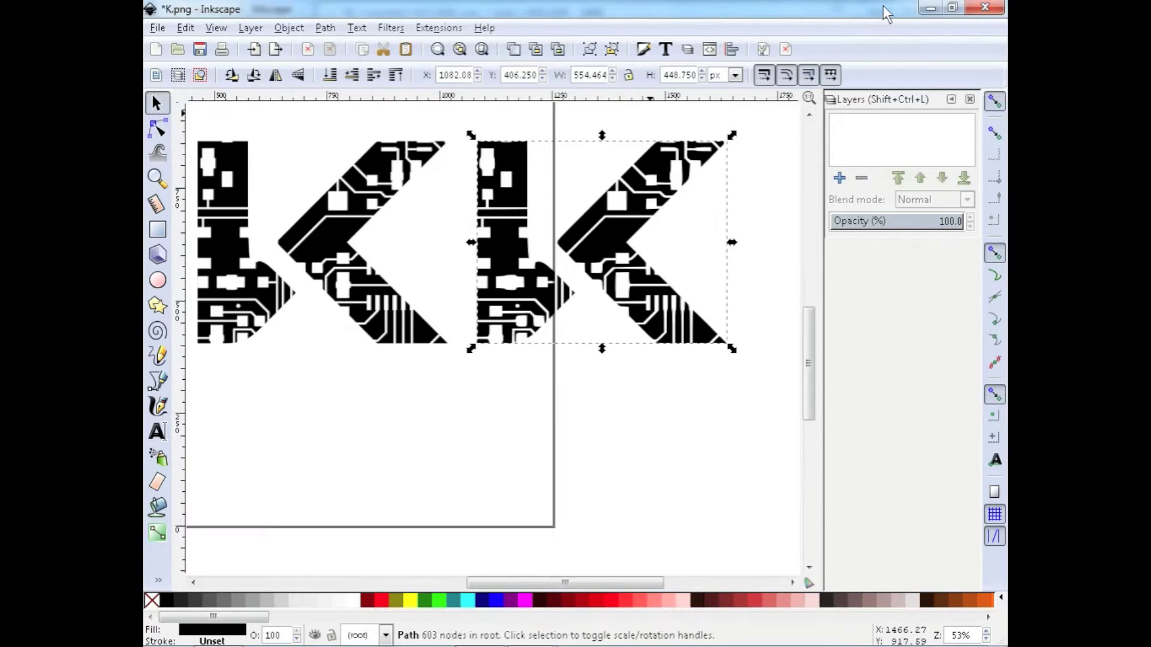
click(985, 8)
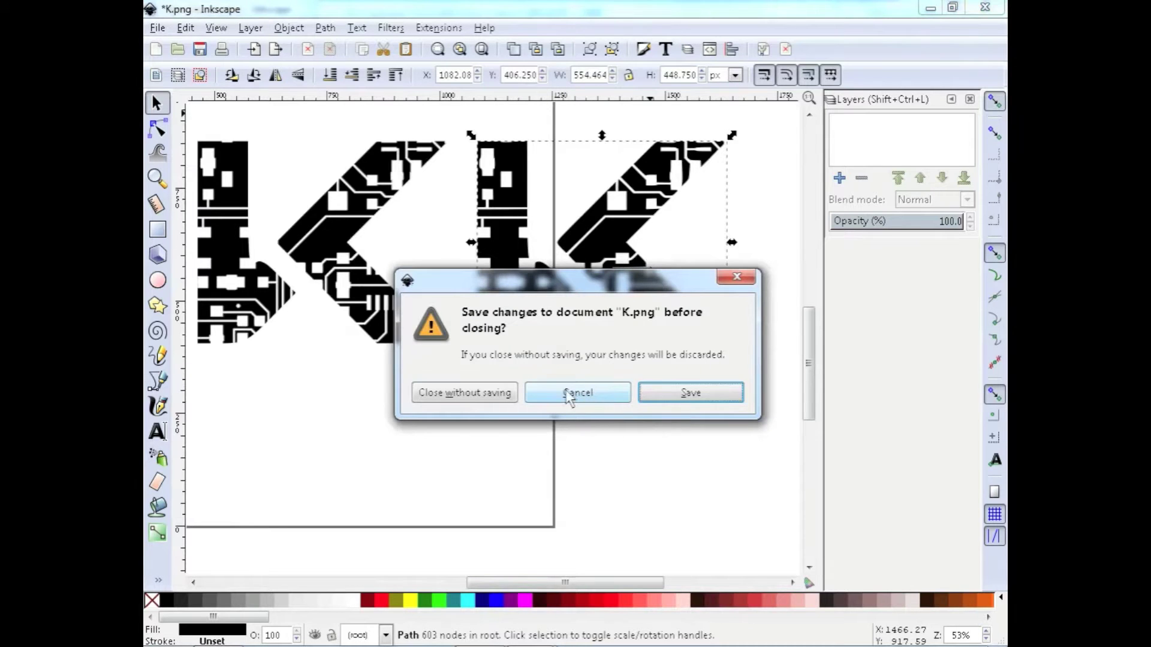
click(488, 399)
key(ctrl+v)
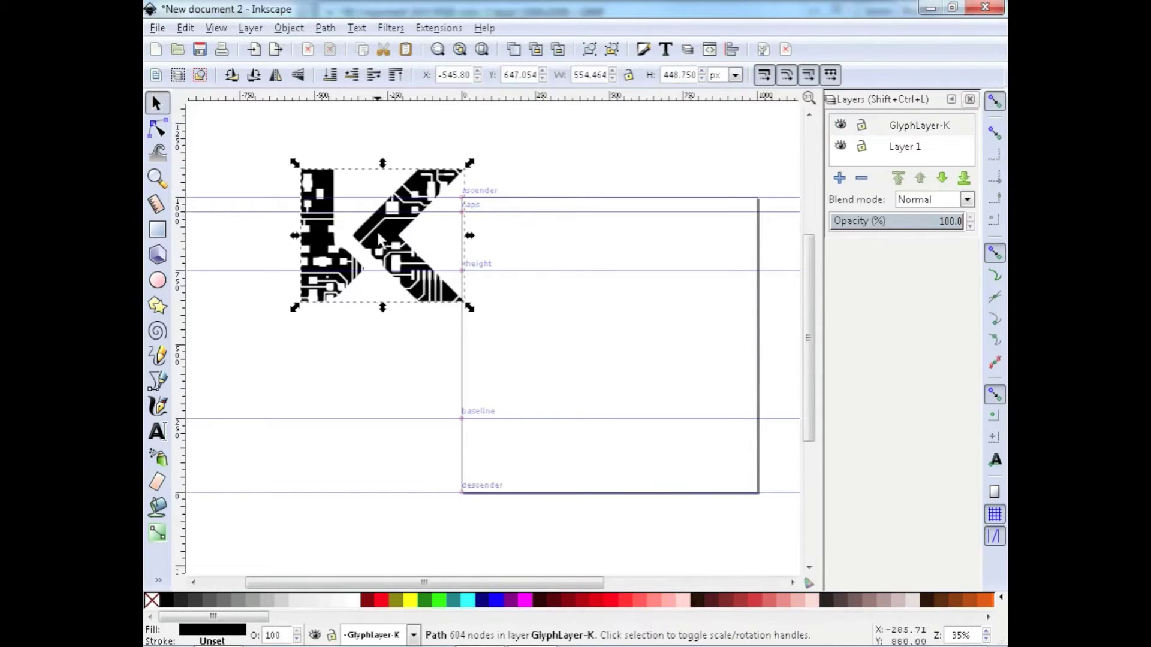
- Move the K into the glyph box on the baseline and enlarge it to about 150%
drag(377, 229, 552, 399)
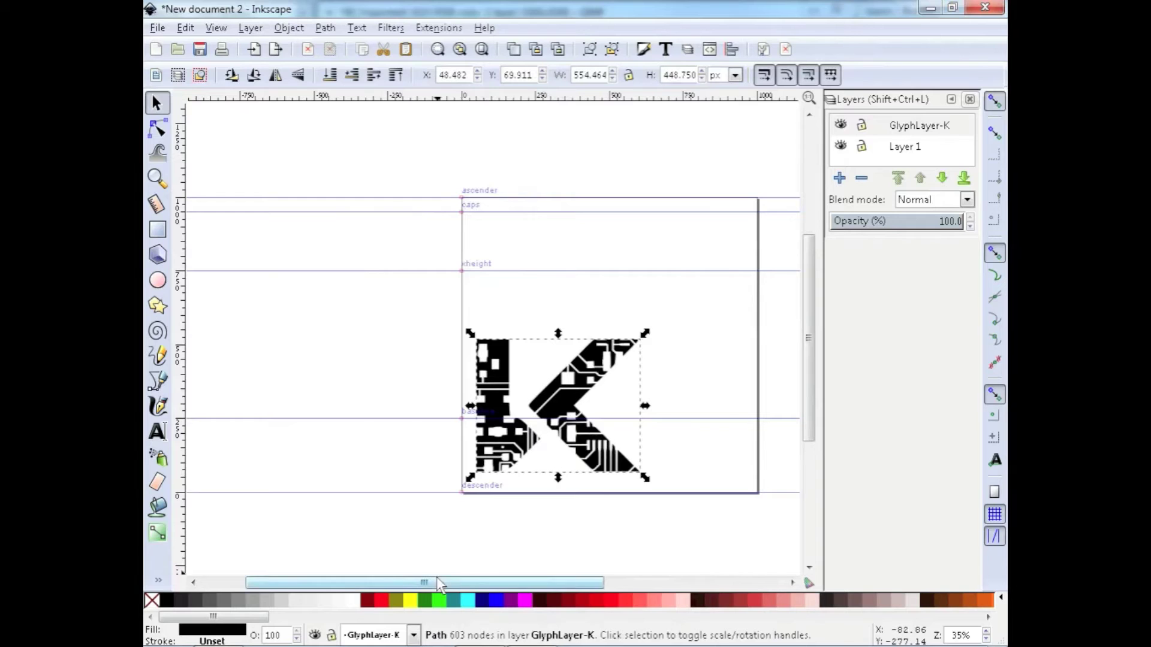
drag(437, 577, 487, 575)
drag(468, 389, 470, 332)
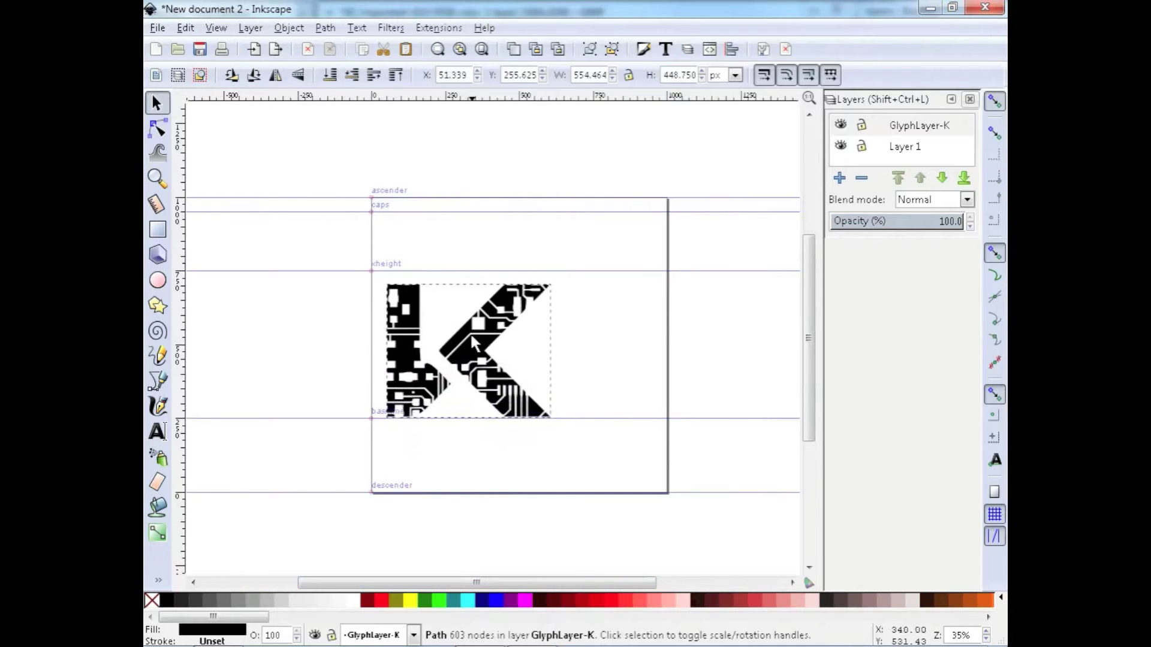
drag(550, 280, 648, 220)
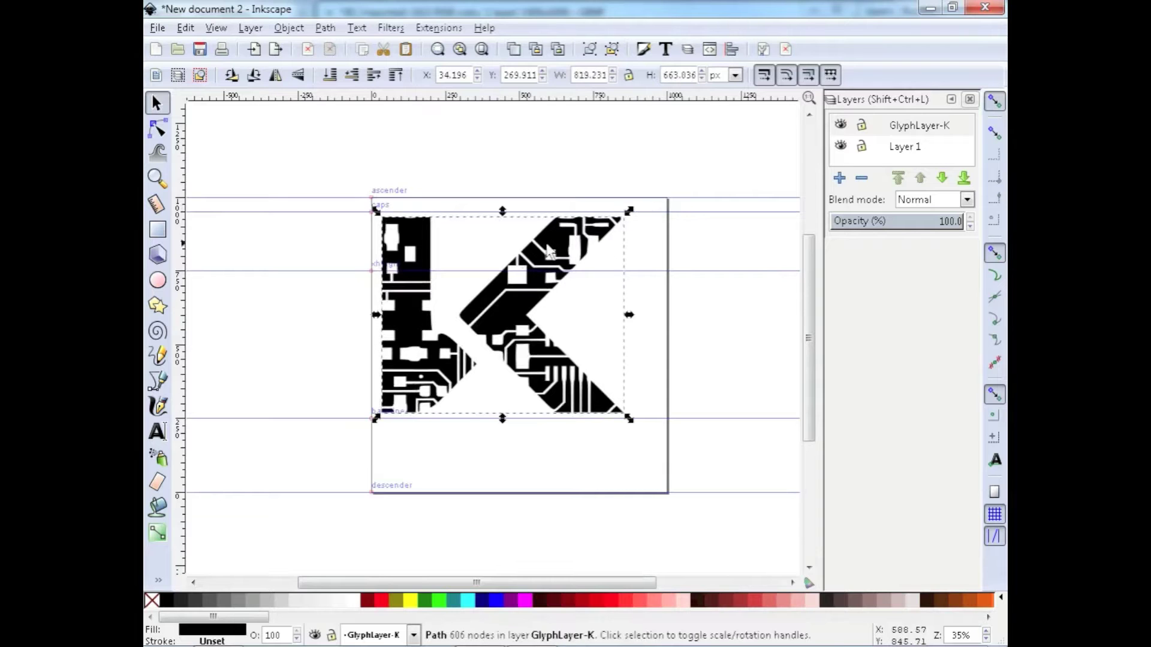
drag(547, 251, 569, 246)
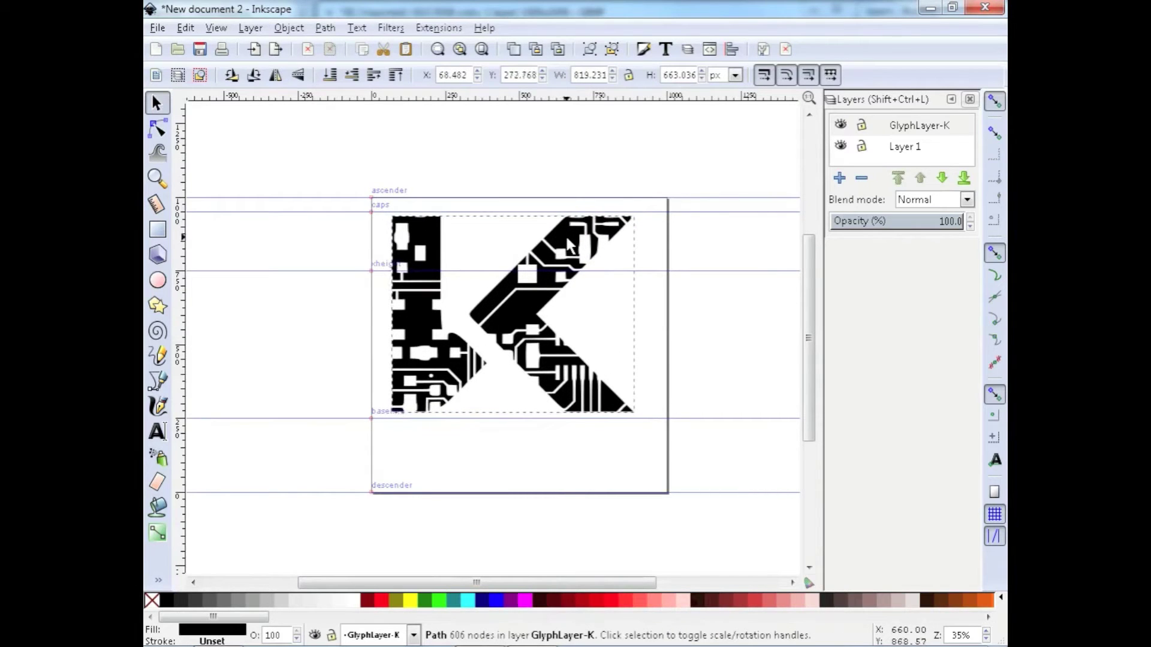
- Fine-tune the K to 839.200 × 679.198 px between baseline and caps, then check GlyphLayer-K
scroll(503, 468, up, 4)
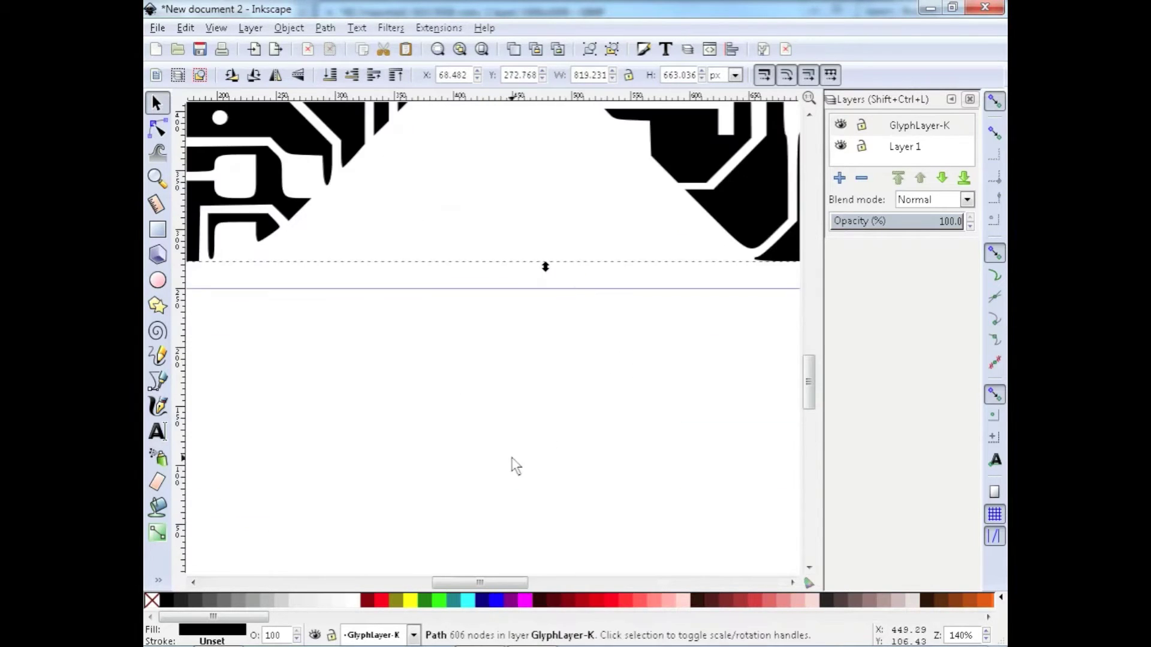
scroll(460, 488, down, 3)
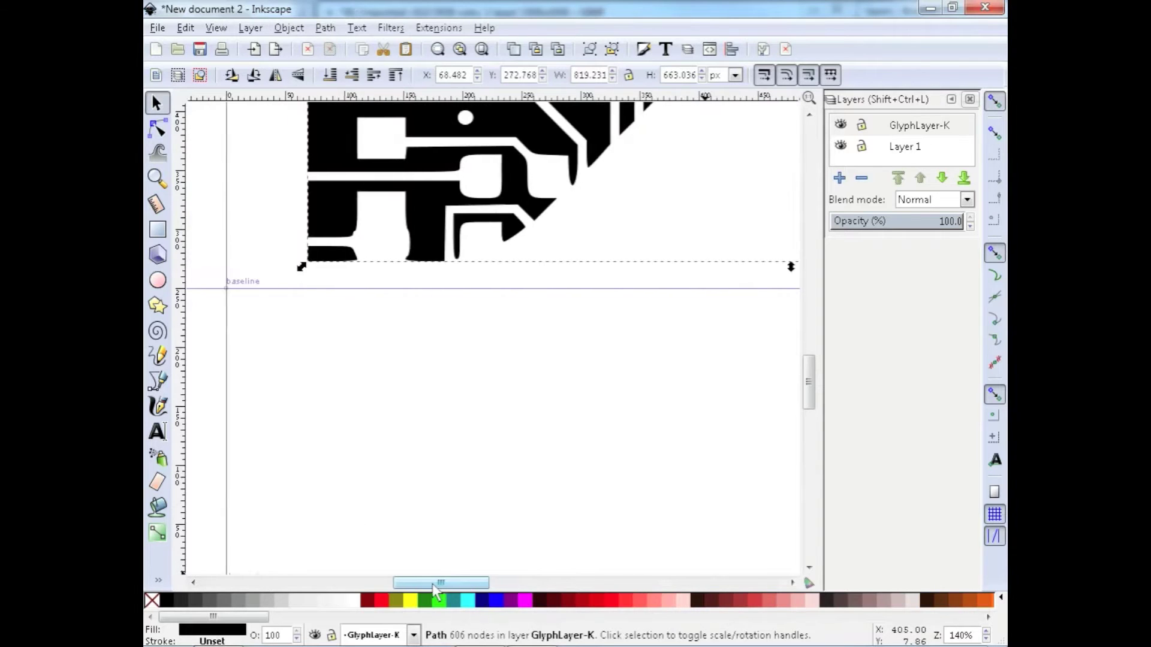
drag(449, 166, 445, 175)
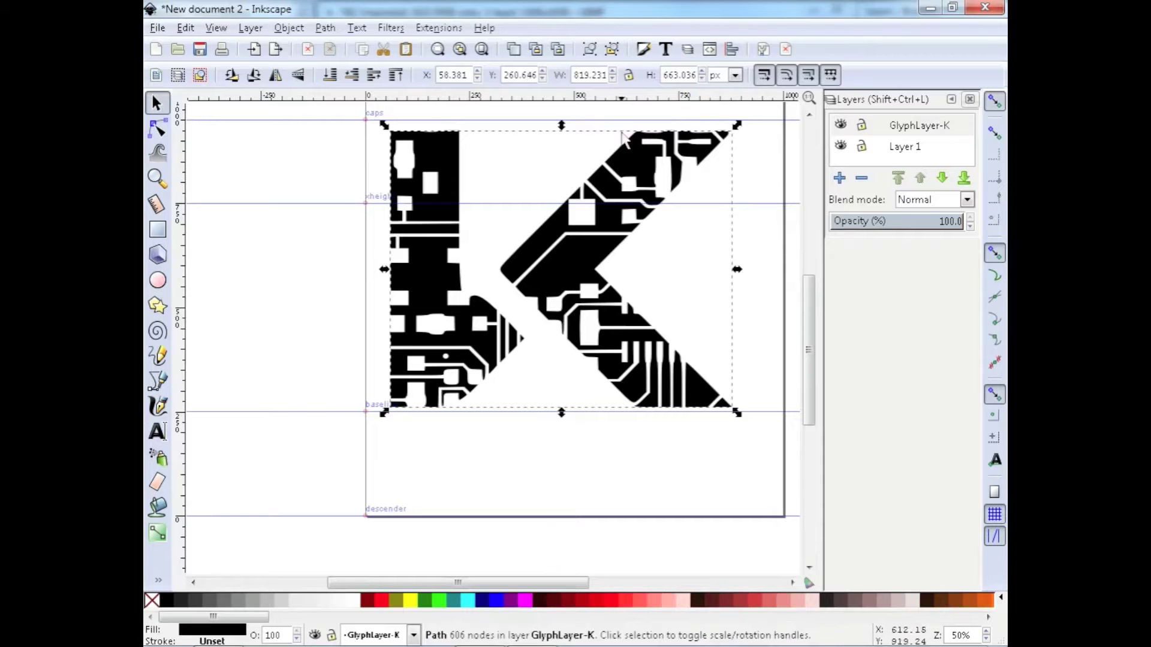
mouse_move(736, 127)
mouse_down()
mouse_move(756, 124)
mouse_move(747, 127)
mouse_up()
drag(645, 152, 653, 152)
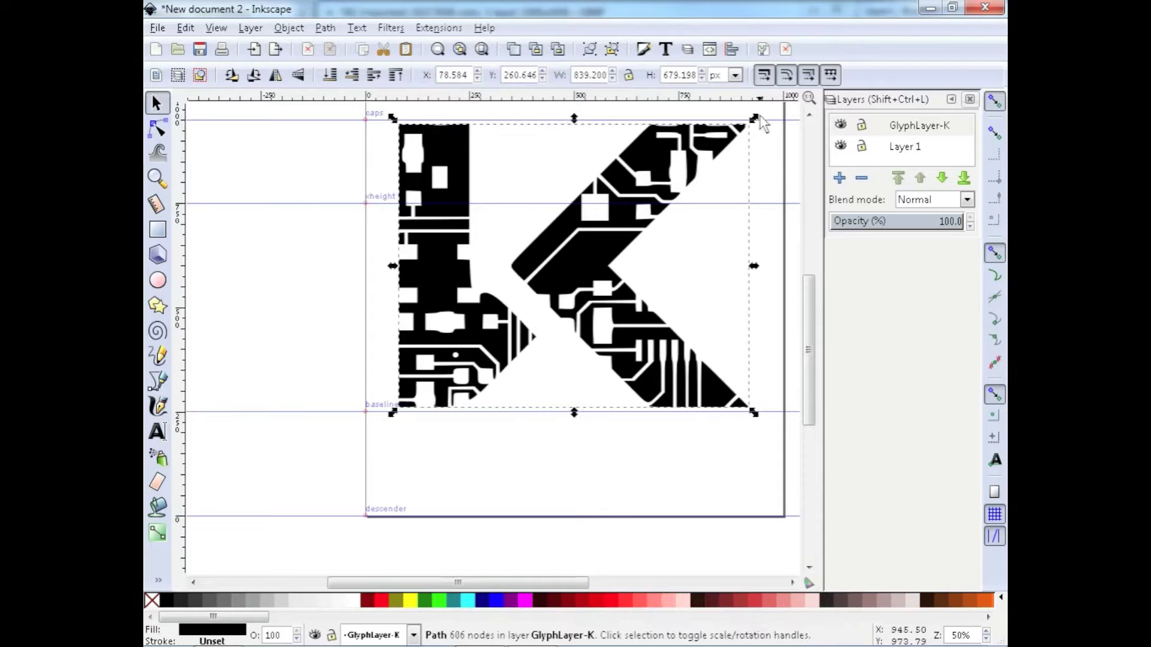
click(841, 126)
click(841, 126)
click(841, 126)
click(841, 126)
click(841, 126)
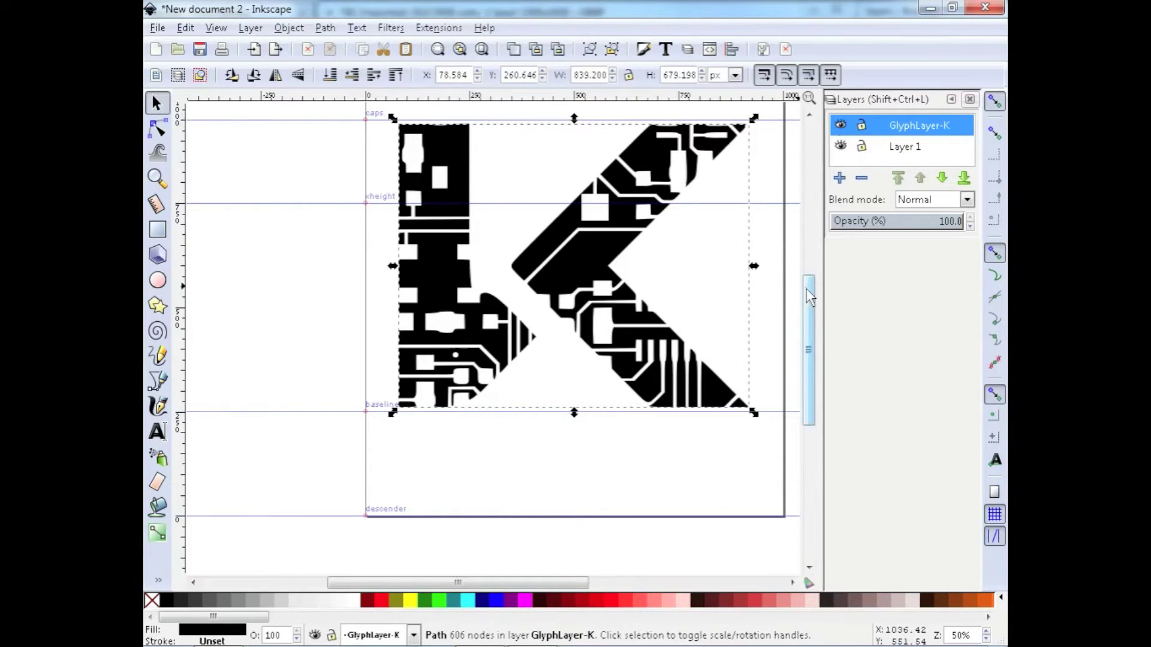
drag(807, 289, 812, 261)
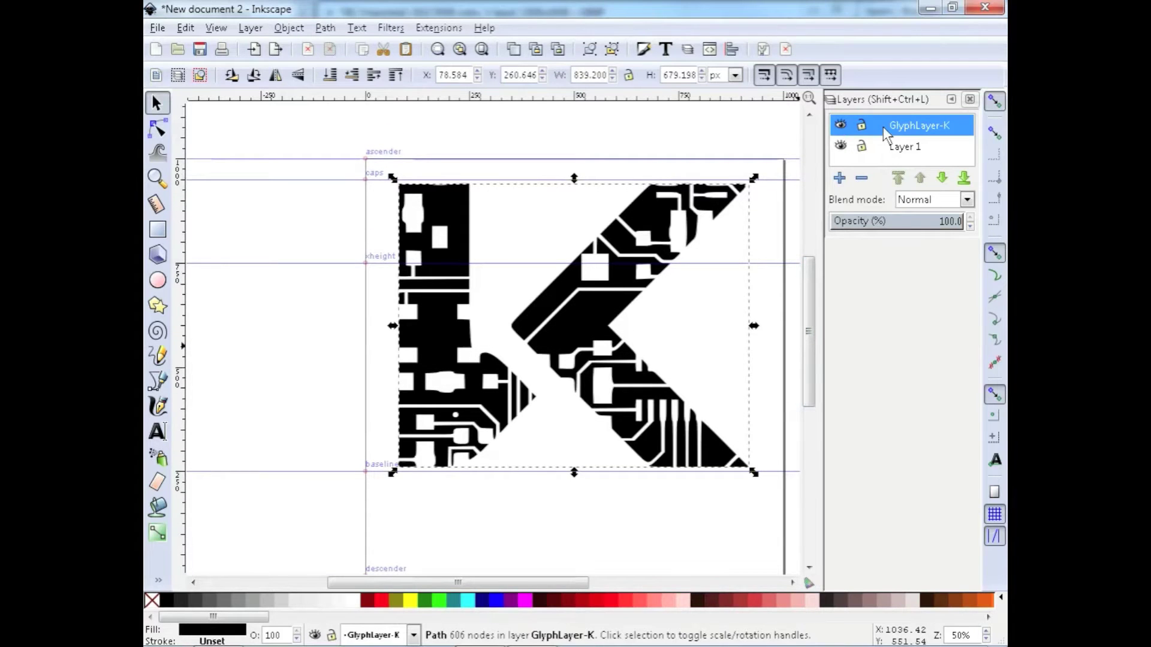
- Add a glyph layer for the character O with Add Glyph Layer
click(439, 27)
mouse_move(531, 279)
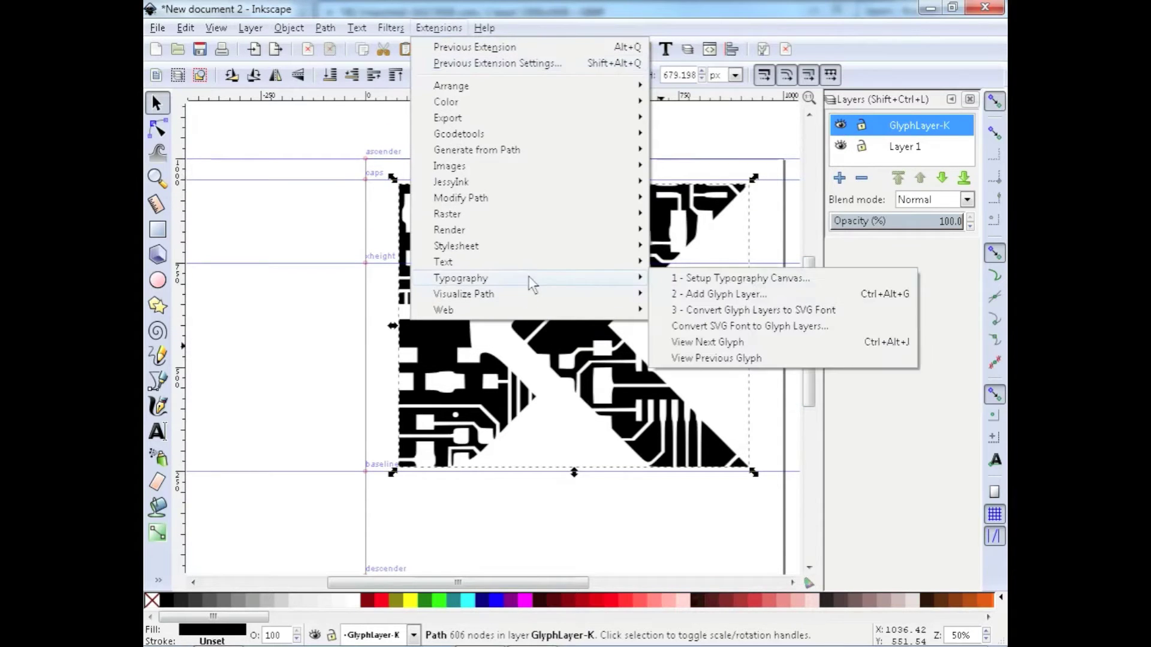
click(744, 295)
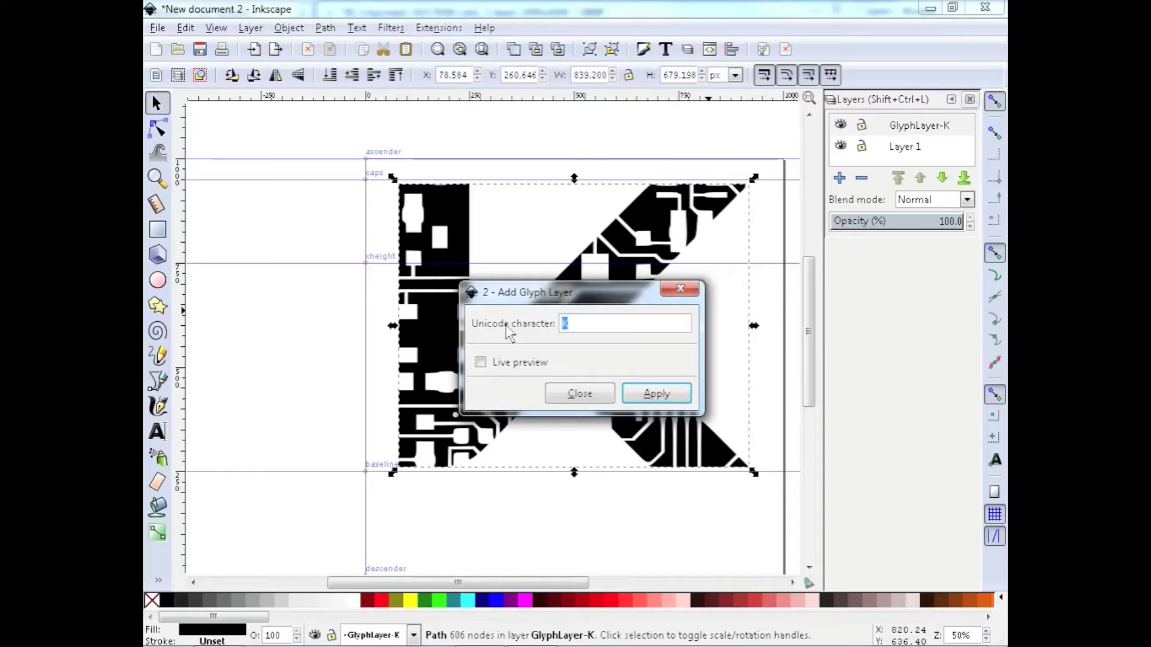
text(O)
click(657, 393)
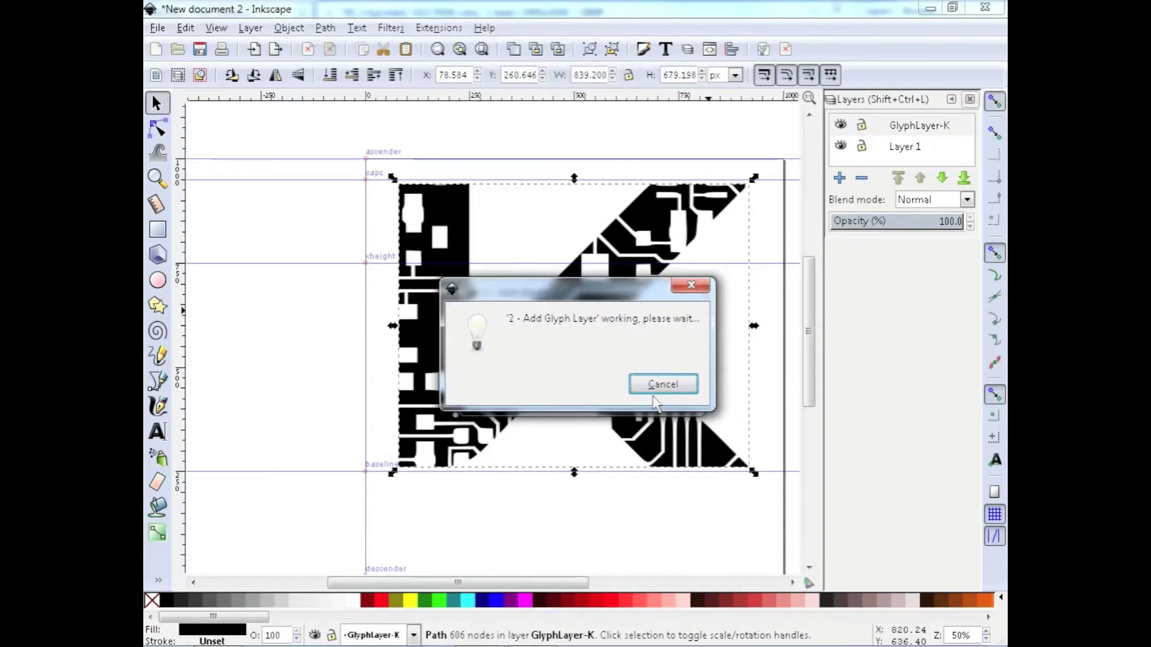
click(681, 289)
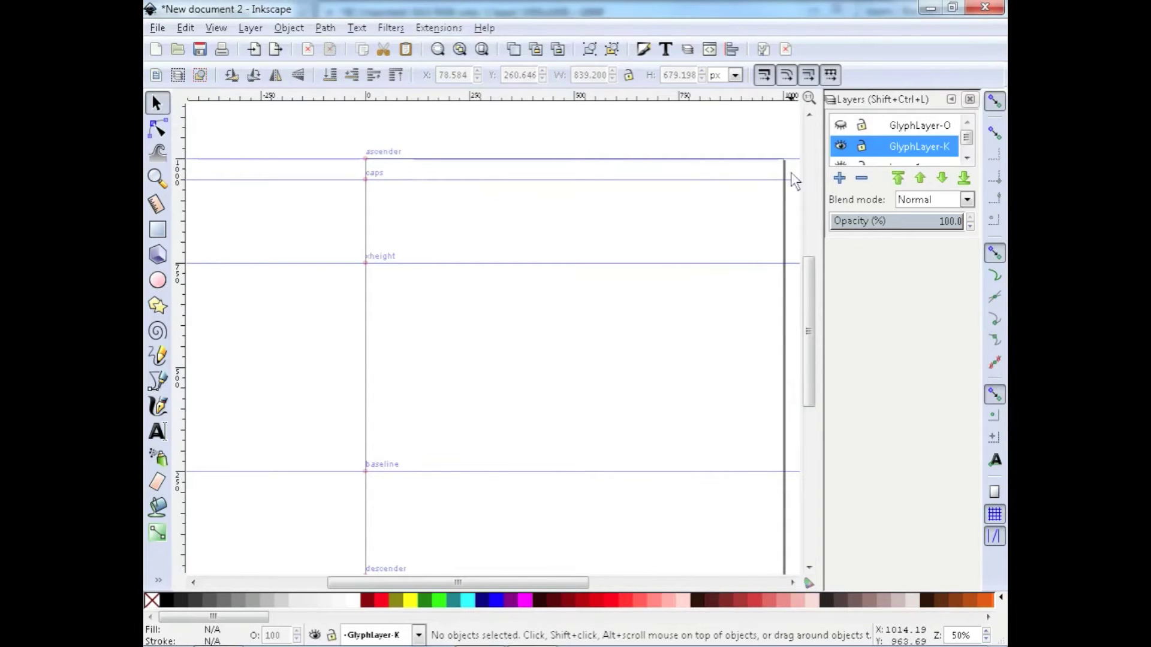
- Toggle GlyphLayer-K's visibility, leave it hidden, and make it the current layer
click(840, 142)
click(842, 141)
click(842, 139)
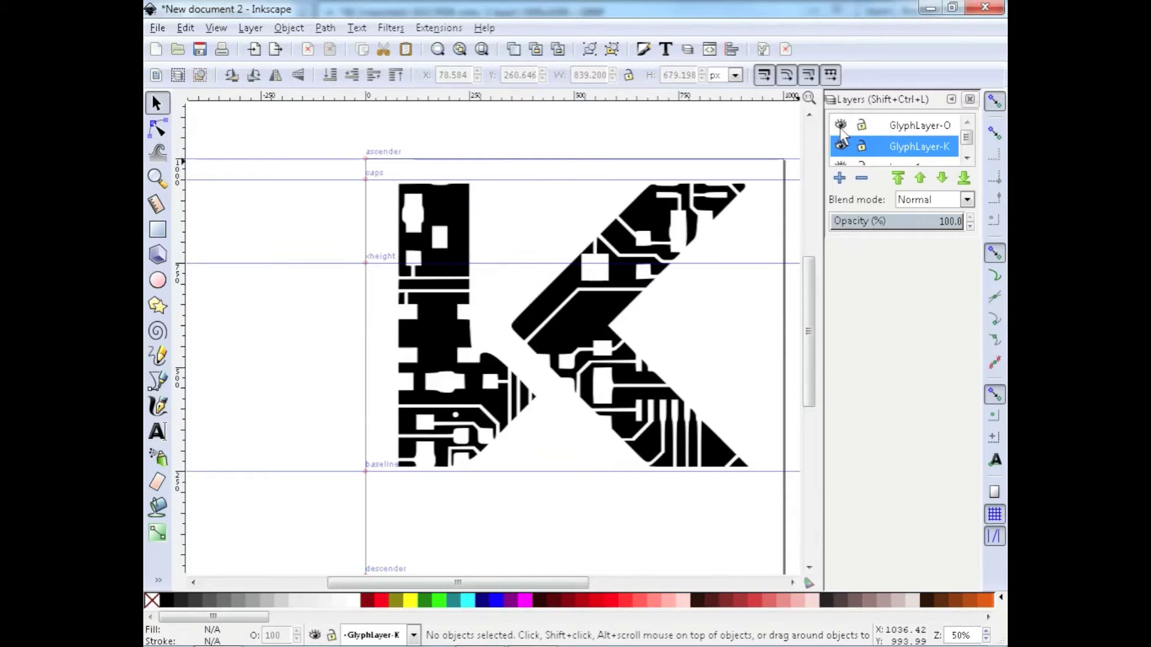
click(841, 139)
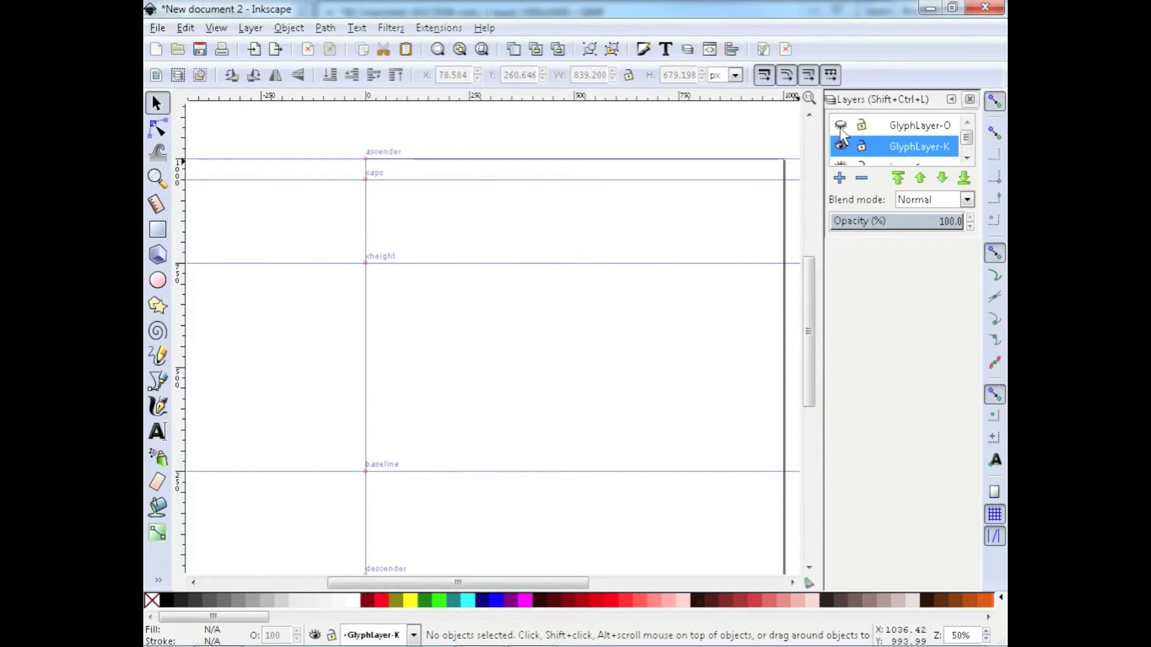
click(841, 138)
click(841, 138)
click(841, 138)
click(841, 138)
click(841, 138)
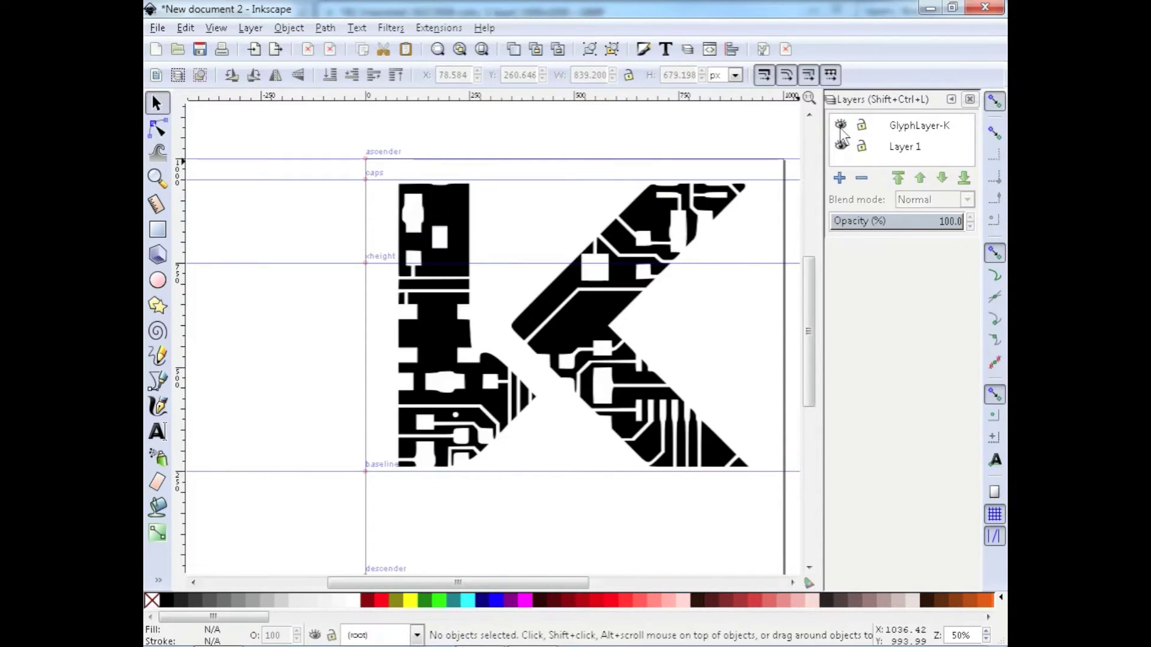
click(841, 126)
click(890, 125)
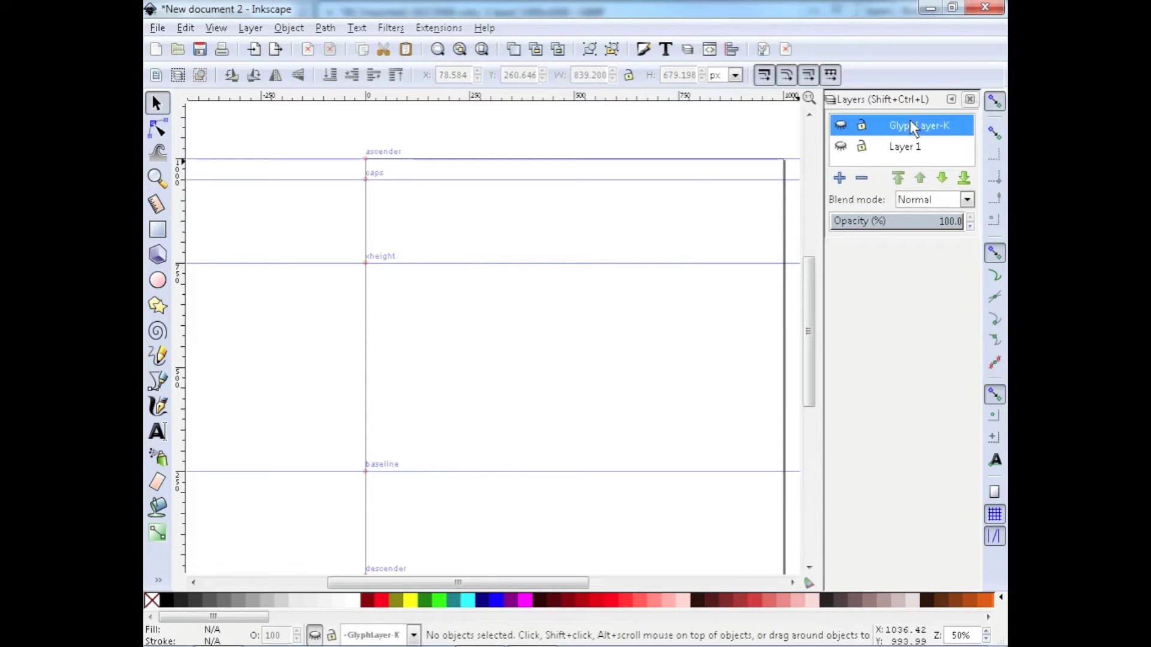
- Re-run Add Glyph Layer for O, keep K hidden, and make GlyphLayer-O current
click(438, 28)
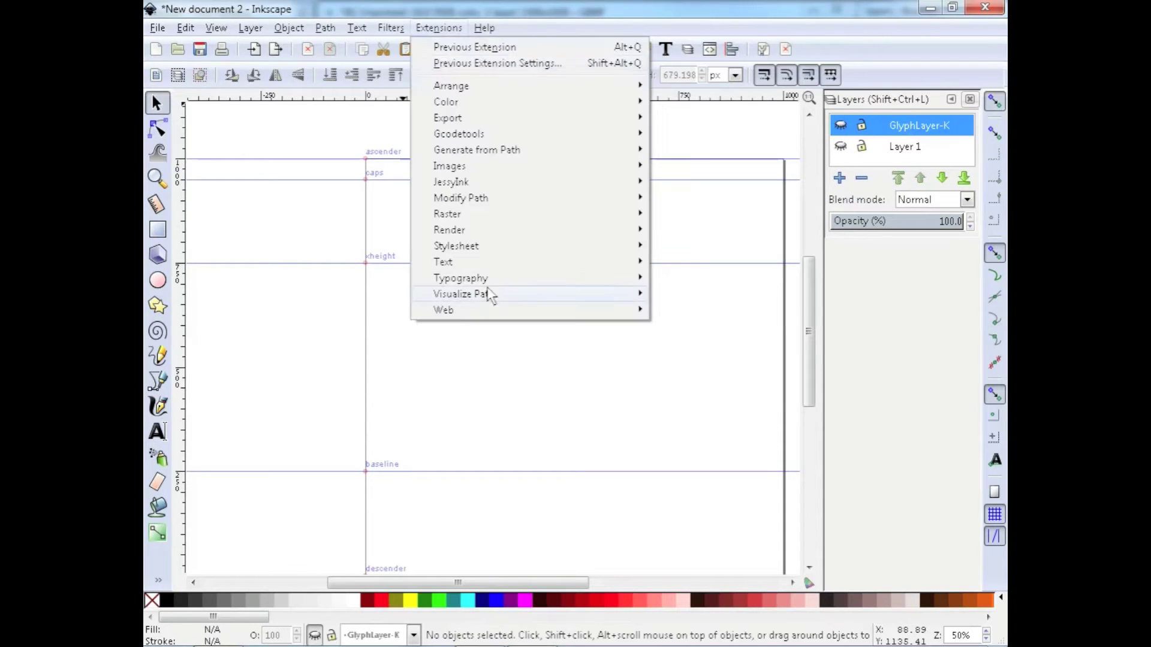
mouse_move(506, 279)
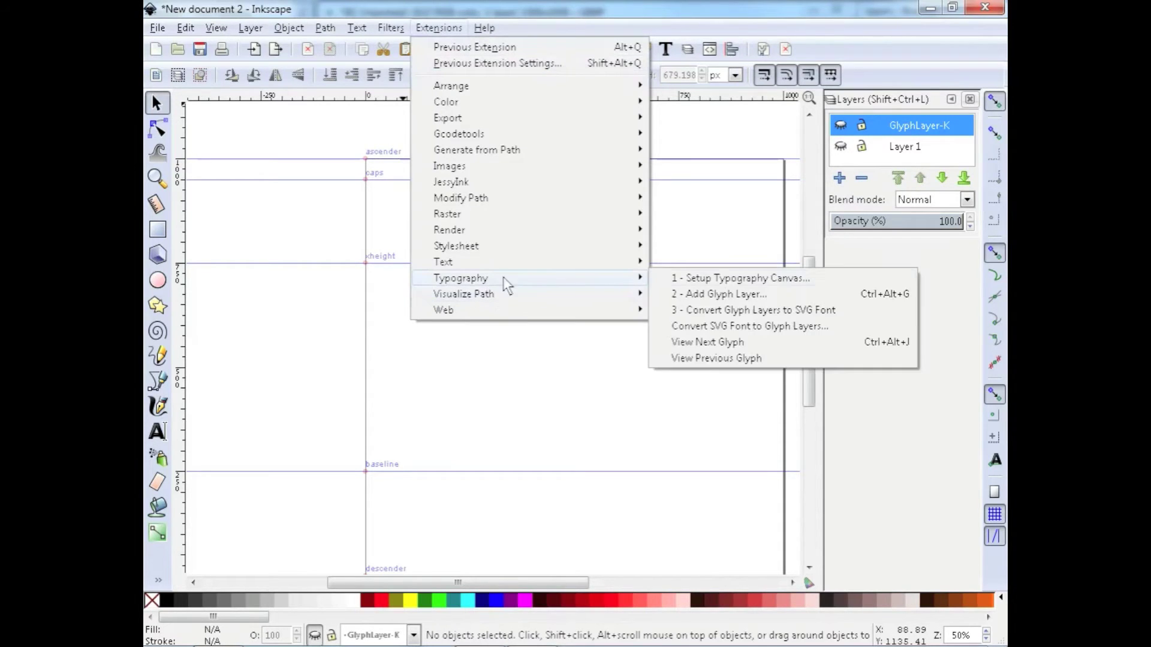
click(726, 295)
click(645, 389)
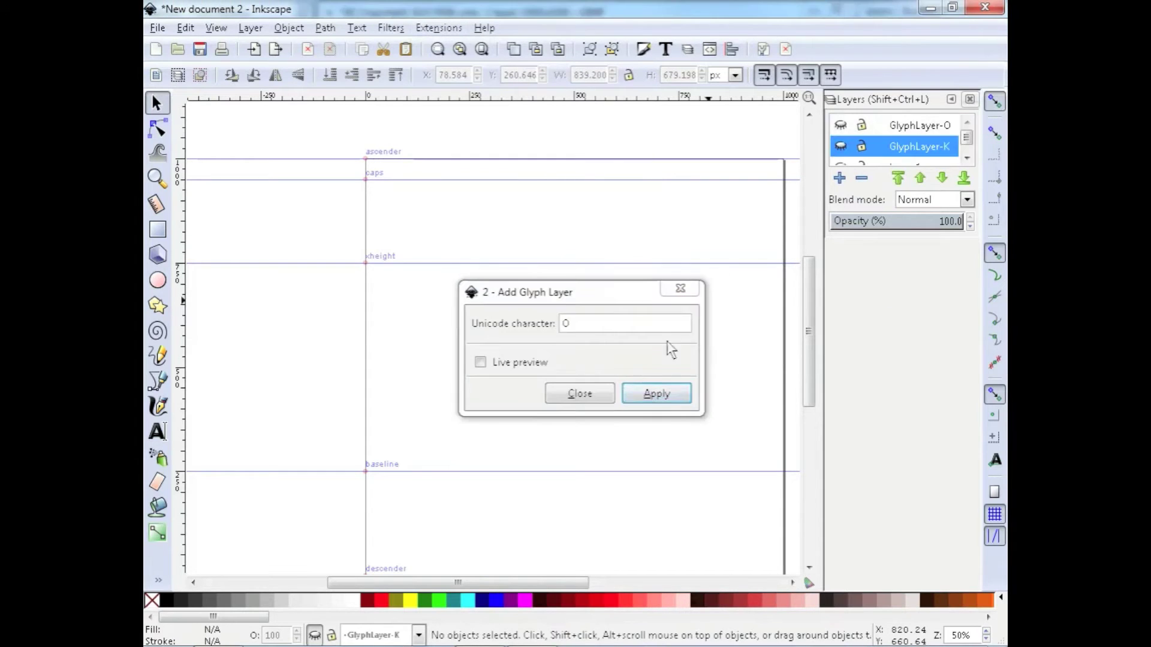
click(681, 288)
click(841, 146)
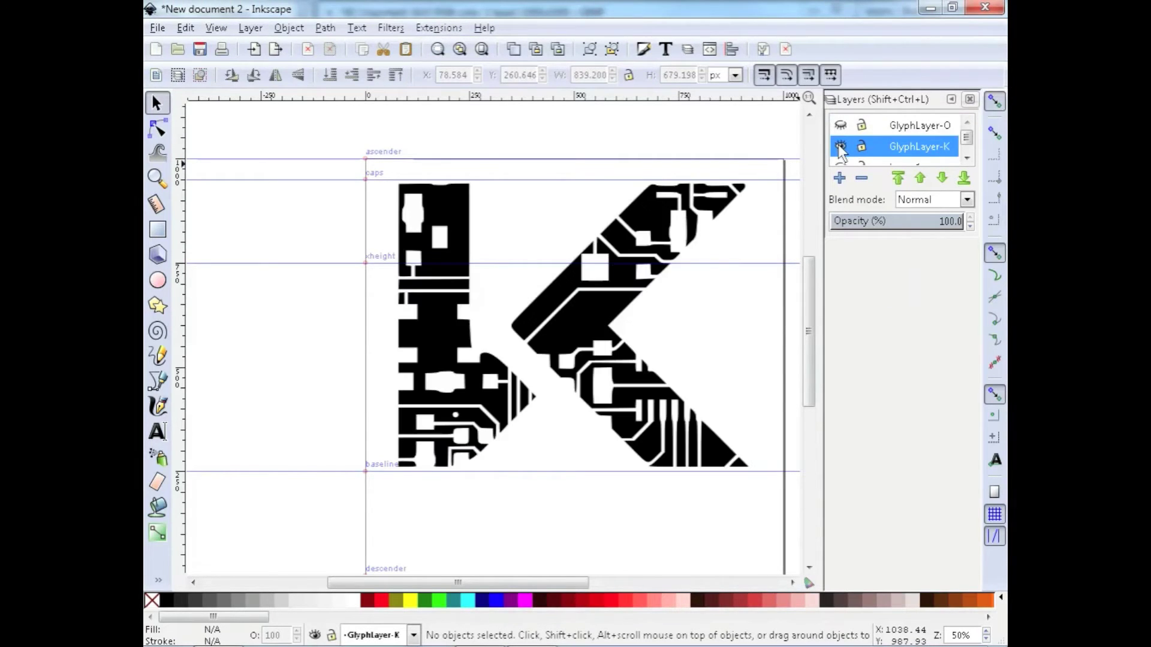
click(841, 146)
click(904, 125)
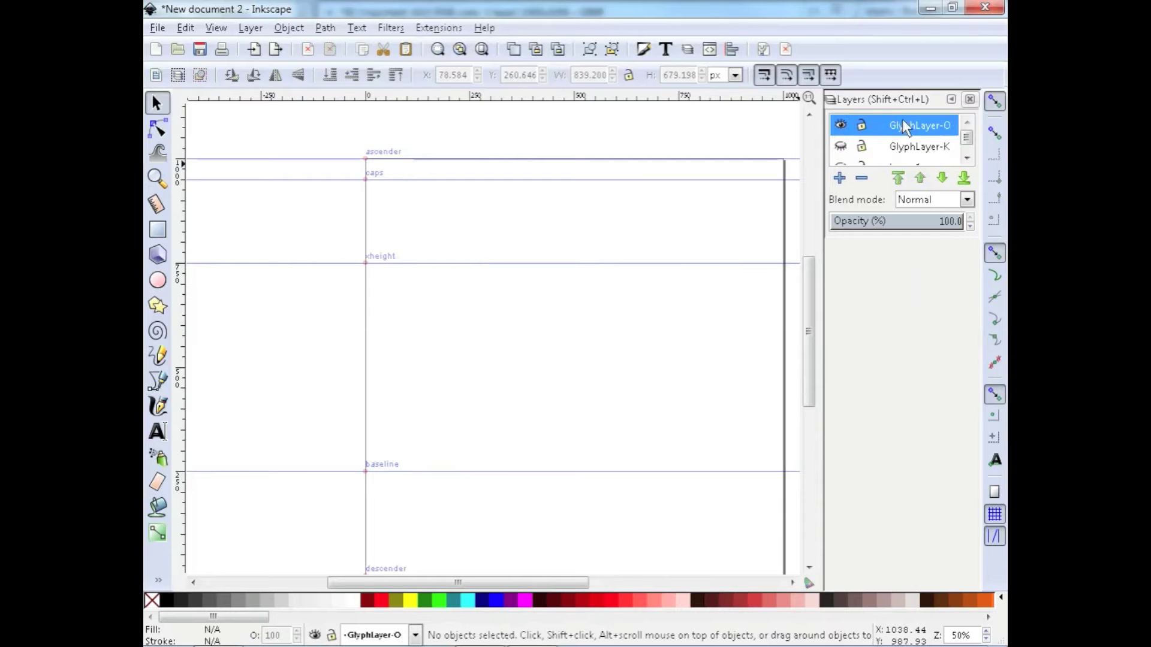
click(157, 28)
click(189, 90)
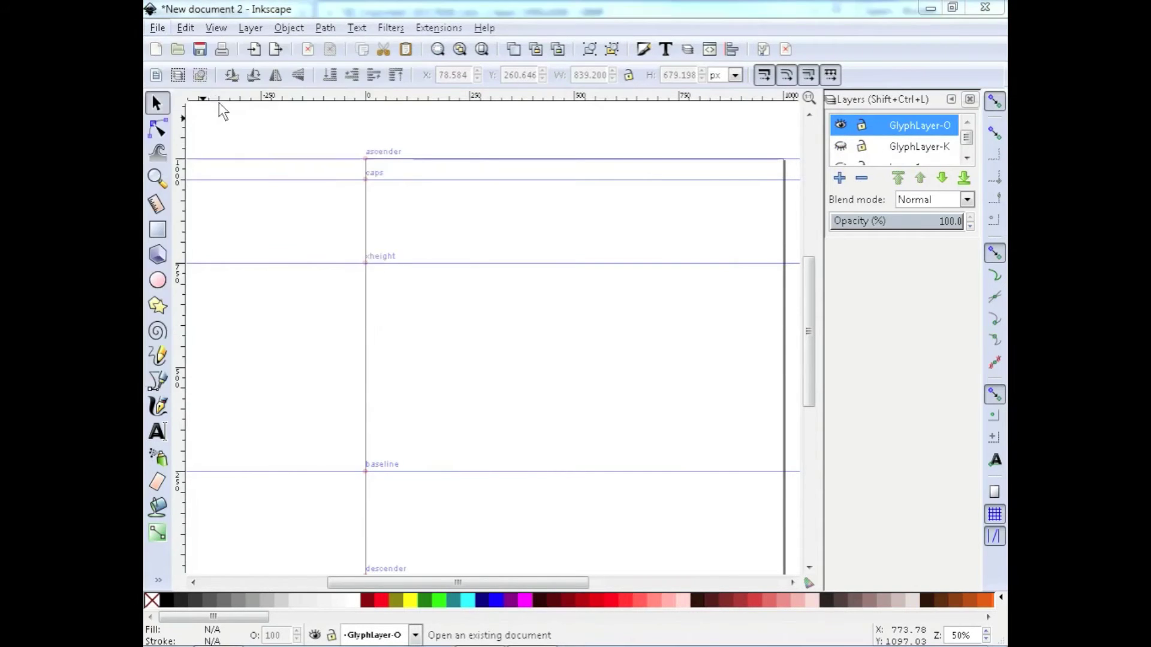
- Open O.png, trace it into an 830-node path, move the path aside, and close the window
double_click(622, 121)
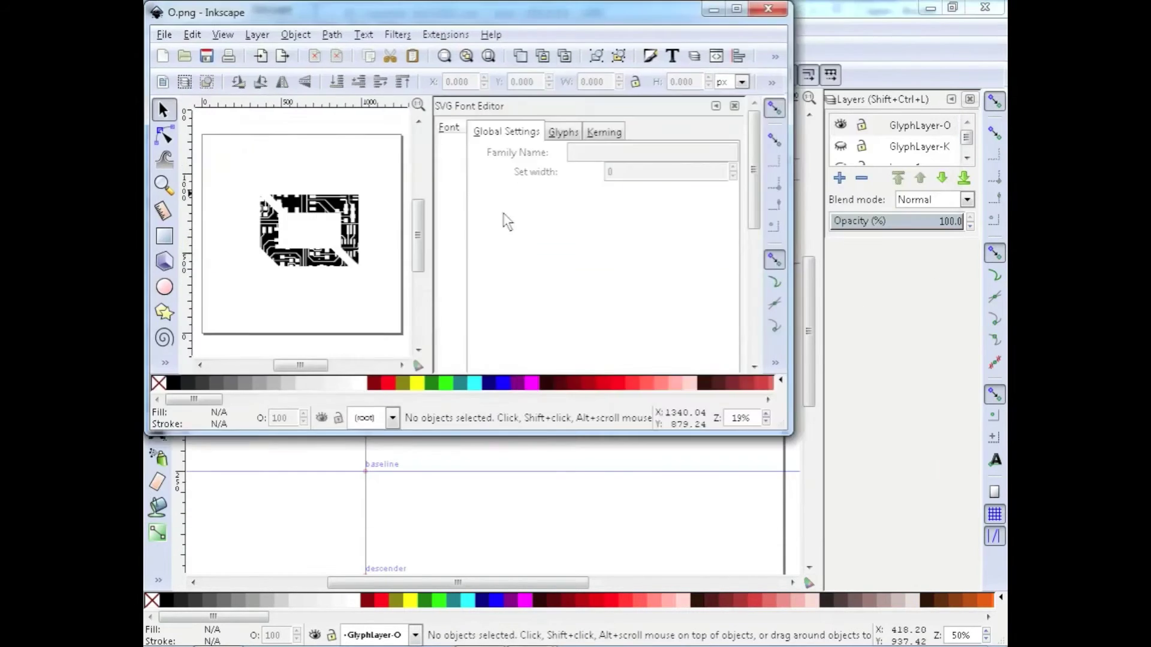
click(334, 210)
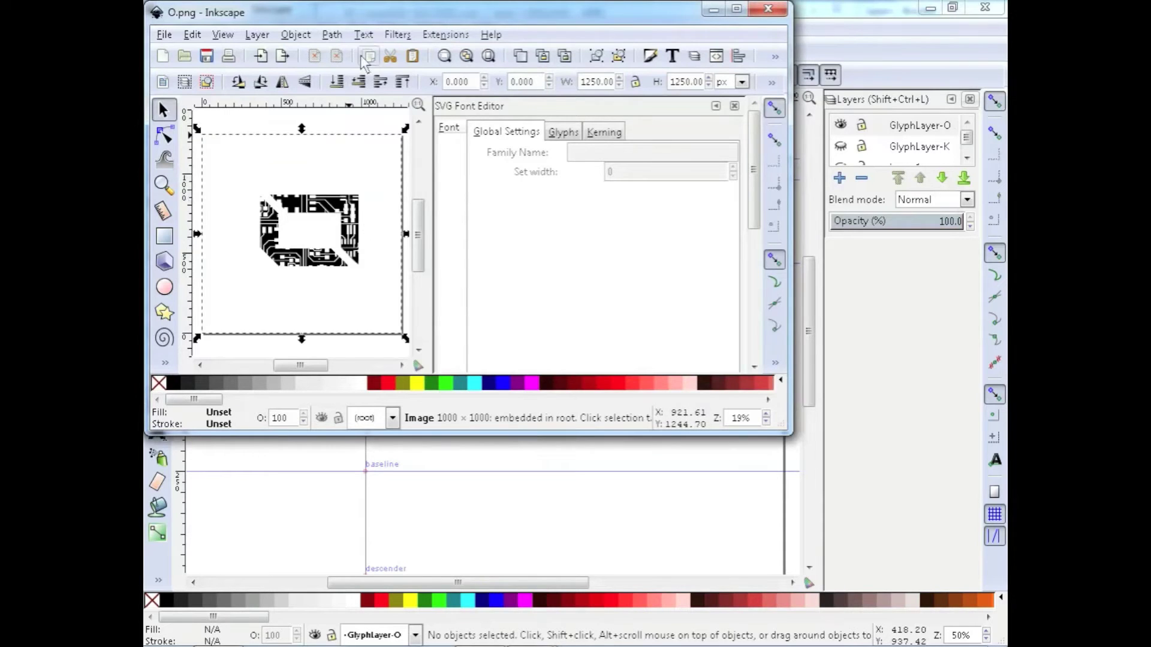
click(332, 34)
click(372, 90)
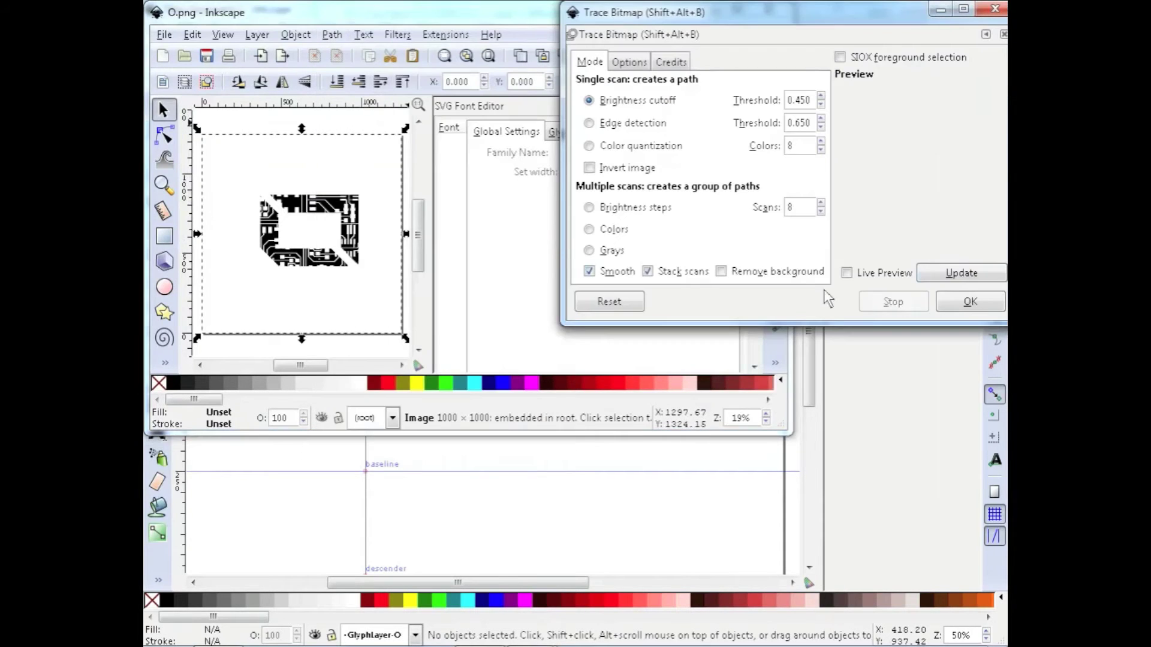
click(970, 305)
click(995, 9)
drag(338, 208, 360, 159)
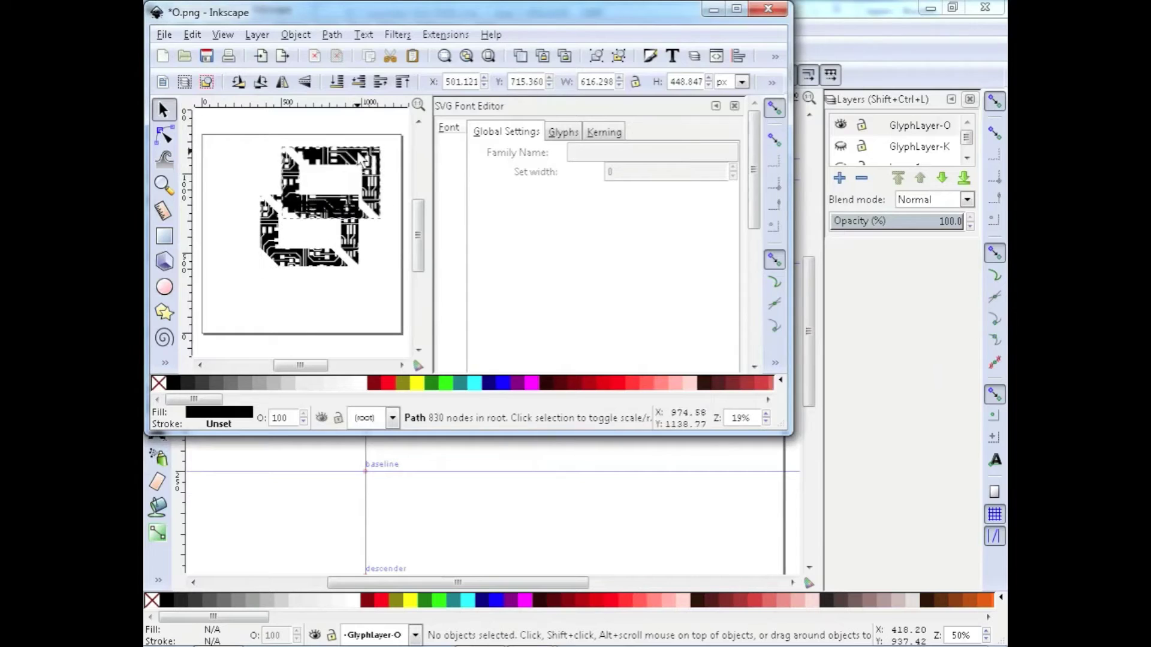
click(768, 8)
- Discard O.png changes, paste the traced O, and scale it to 937.528 × 682.797 px between baseline and caps
click(380, 291)
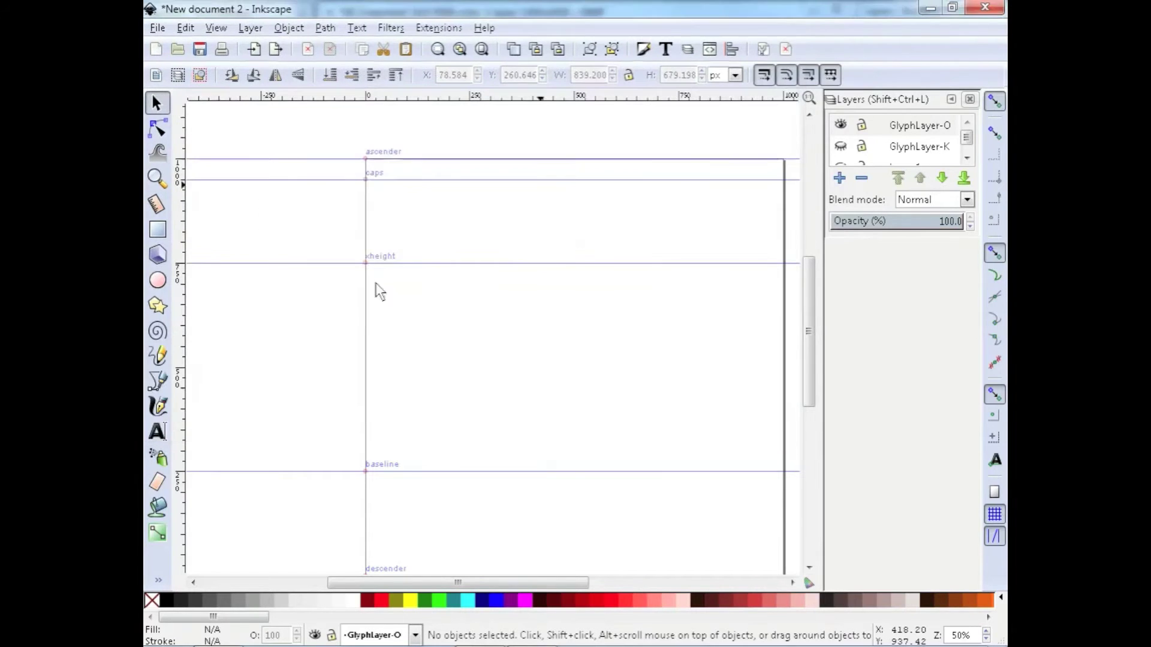
key(ctrl+v)
drag(548, 163, 562, 309)
mouse_move(650, 277)
mouse_down()
mouse_move(689, 264)
mouse_move(781, 180)
mouse_move(724, 202)
mouse_up()
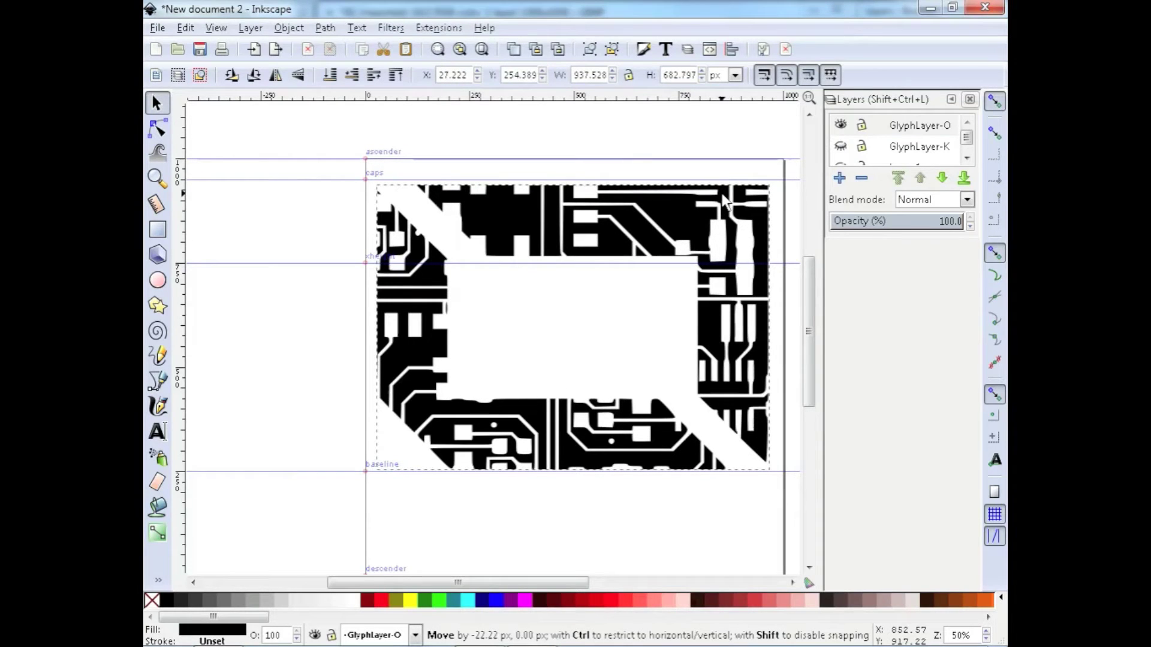
drag(724, 202, 724, 202)
- Show both GlyphLayer-O and GlyphLayer-K, keeping GlyphLayer-O as the current layer
double_click(842, 126)
click(842, 126)
click(840, 146)
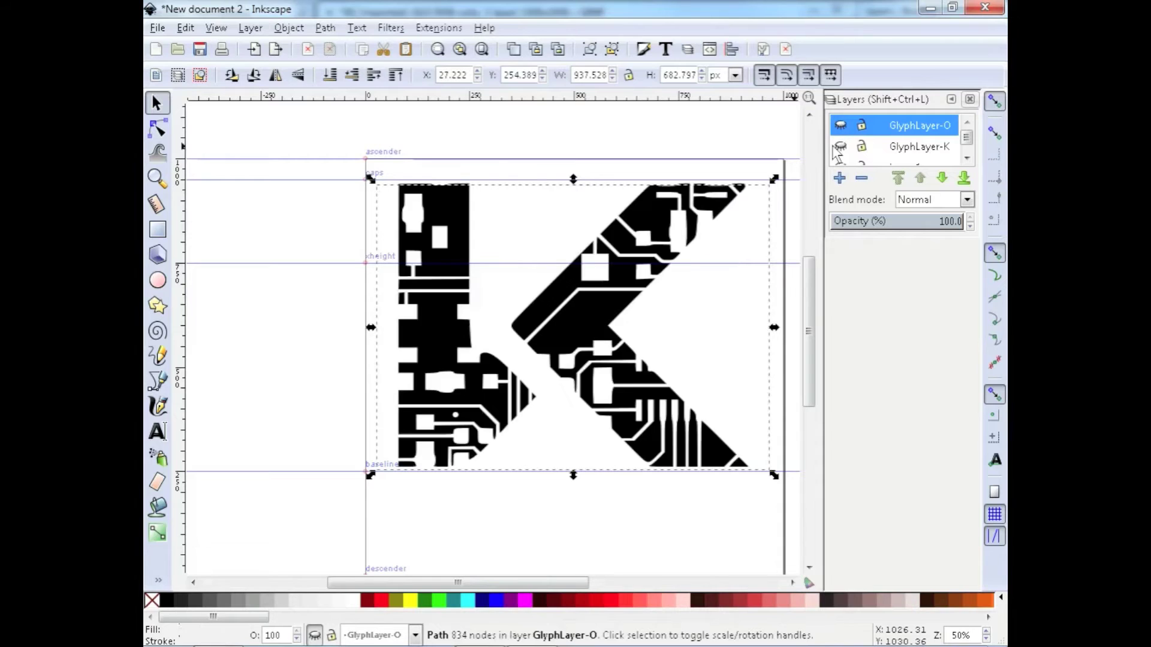
click(841, 147)
click(841, 127)
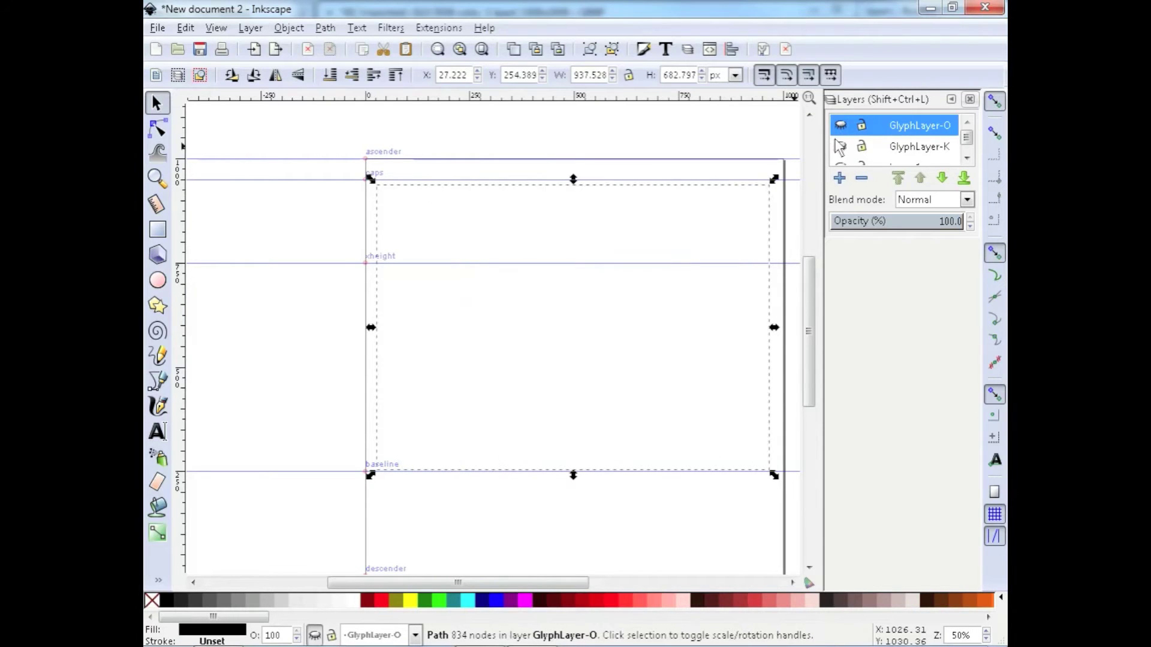
click(840, 145)
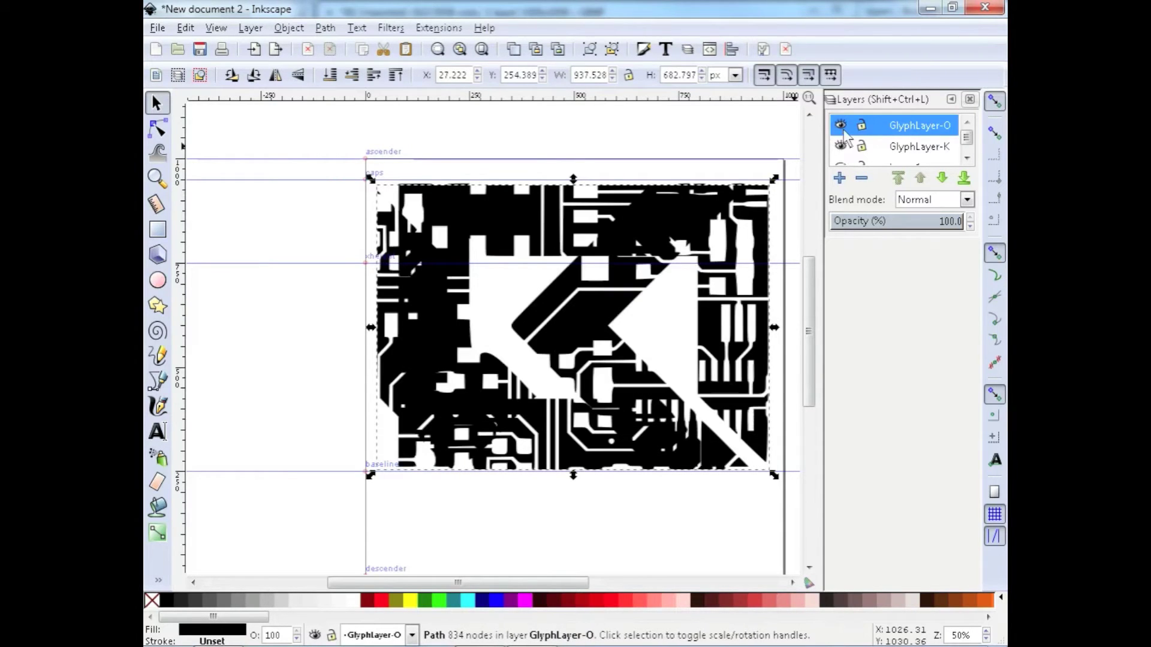
scroll(966, 140, down, 1)
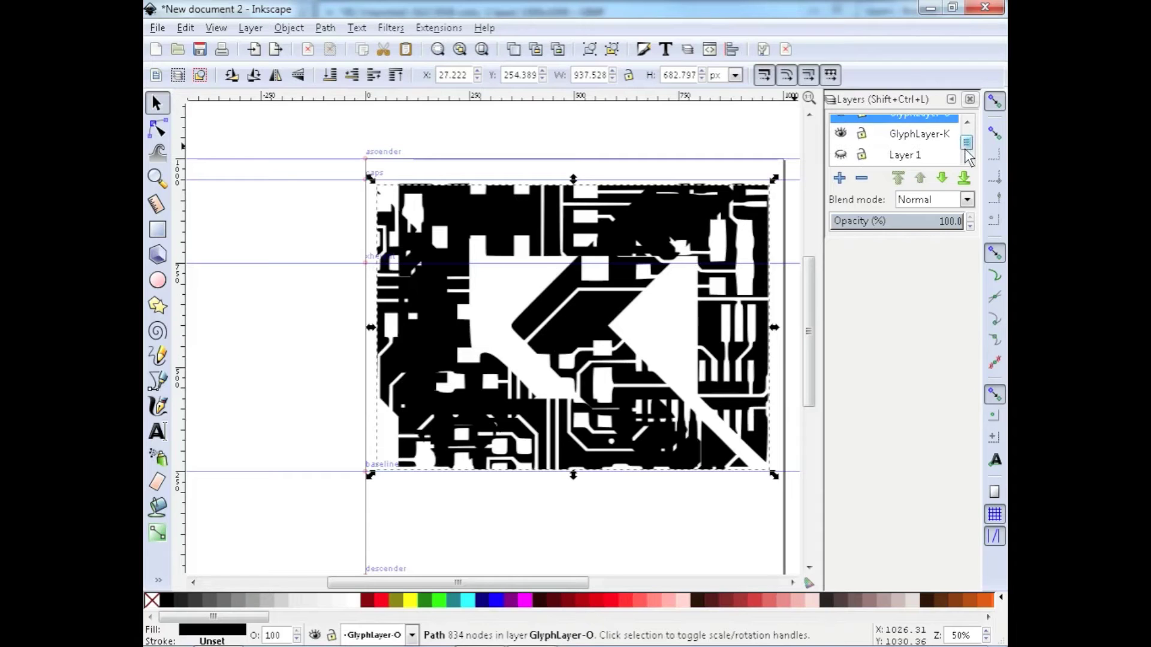
scroll(961, 144, up, 1)
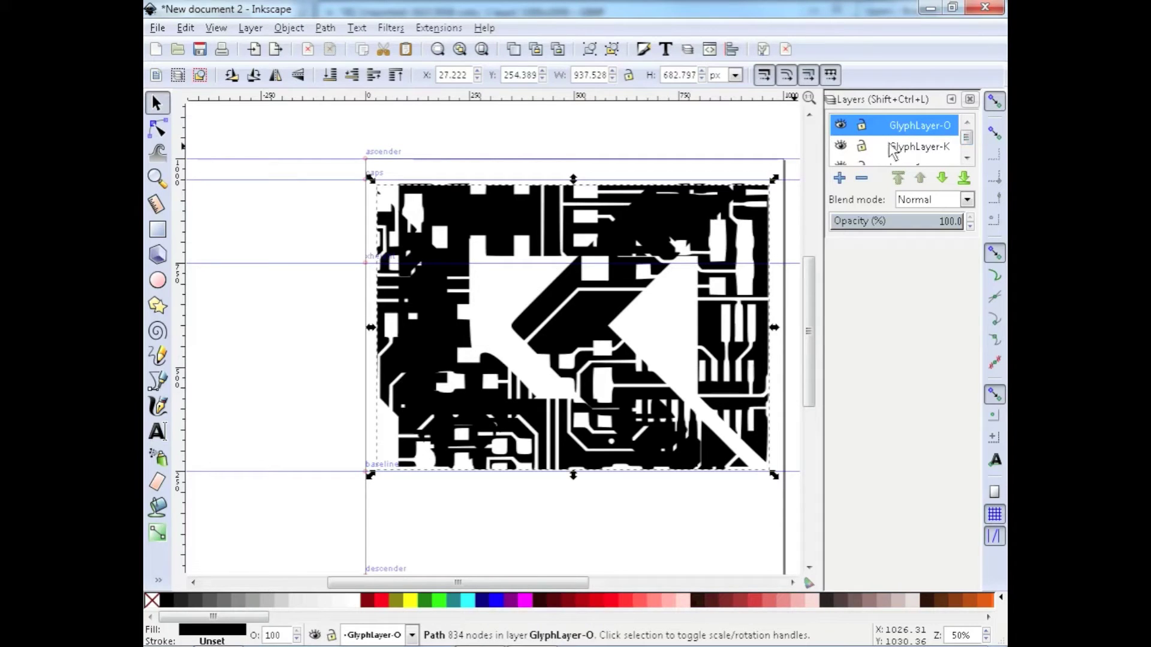
click(913, 145)
click(912, 125)
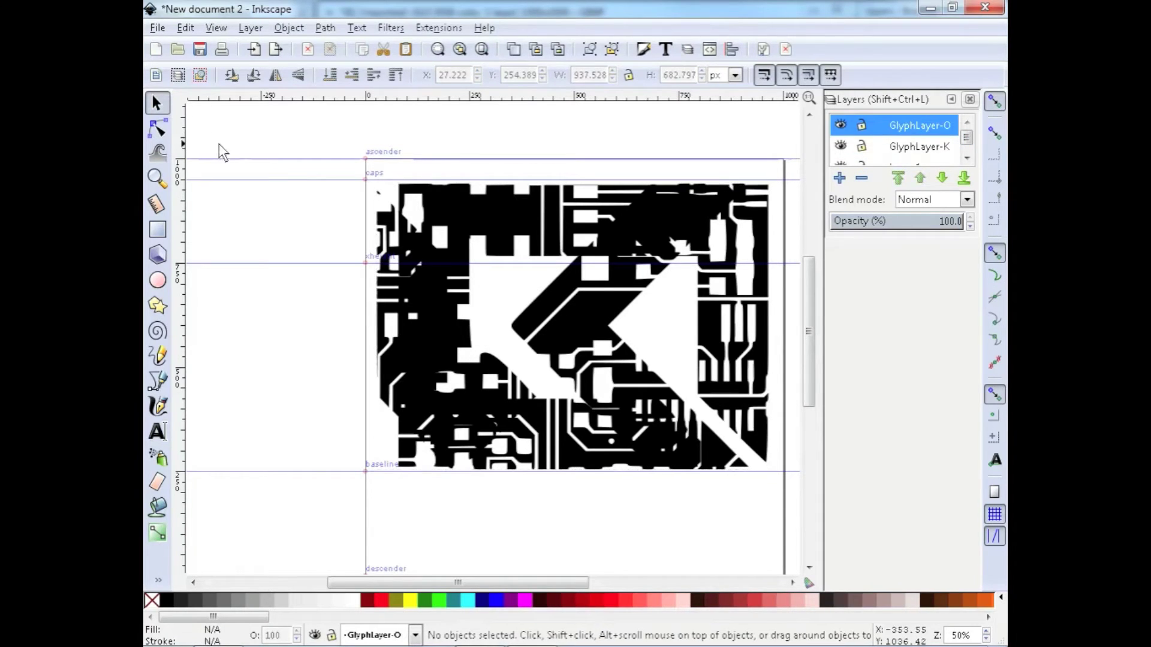
- Save the document to the Desktop as myfont in Optimized SVG format, accepting the default optimization options
click(157, 28)
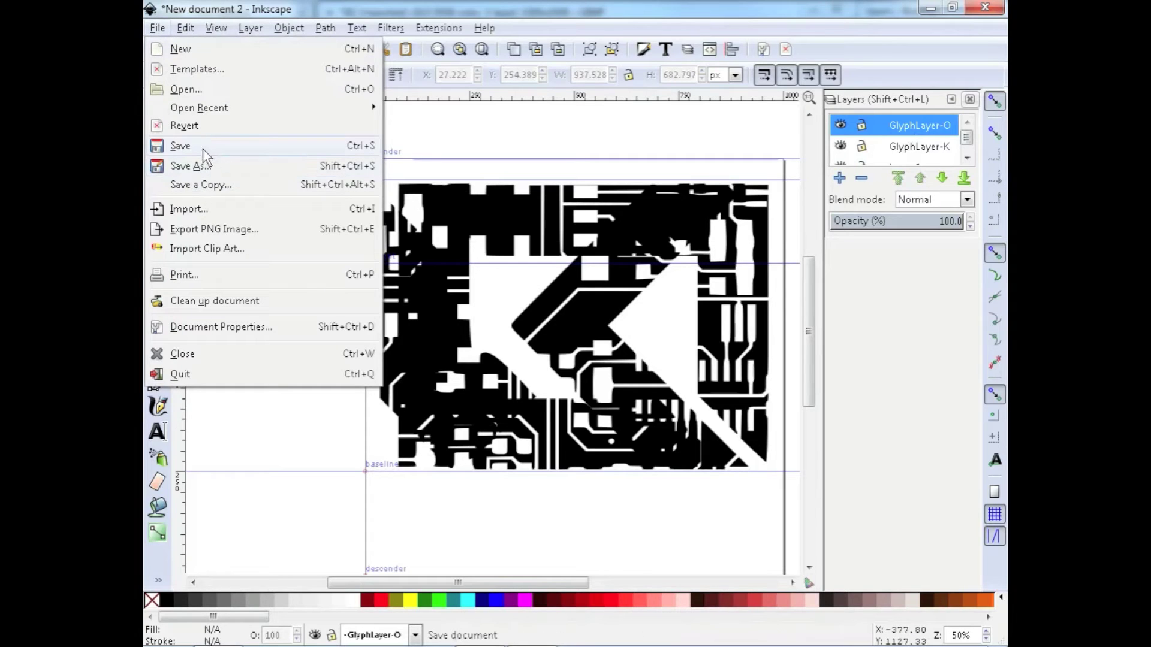
click(203, 147)
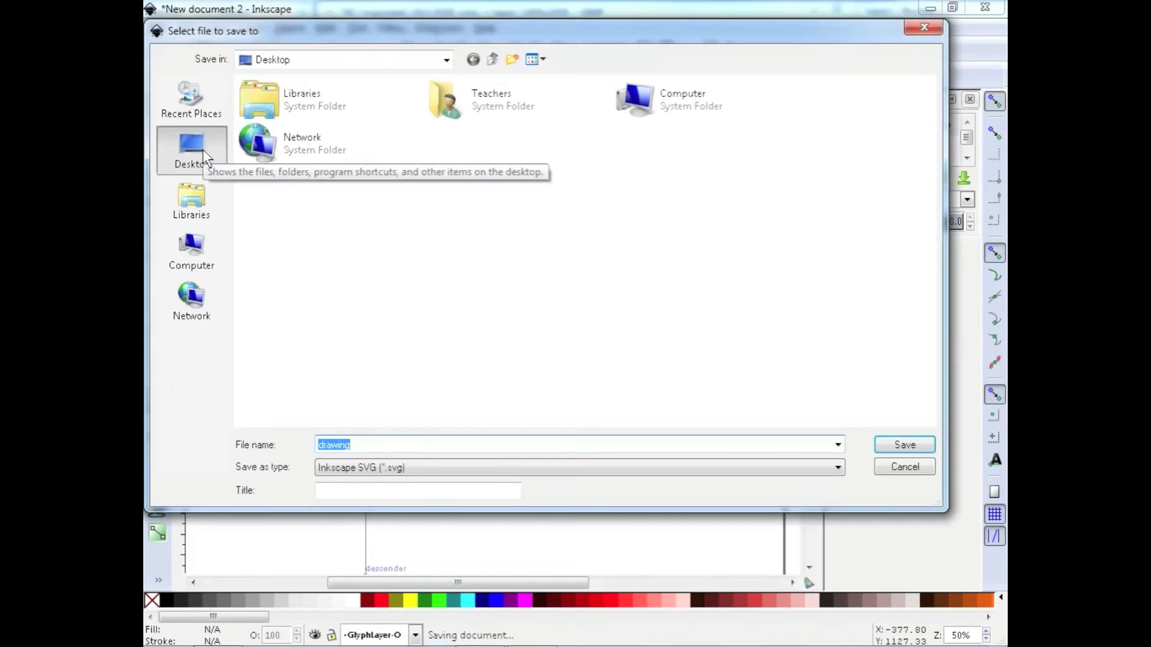
click(383, 451)
text(yellow)
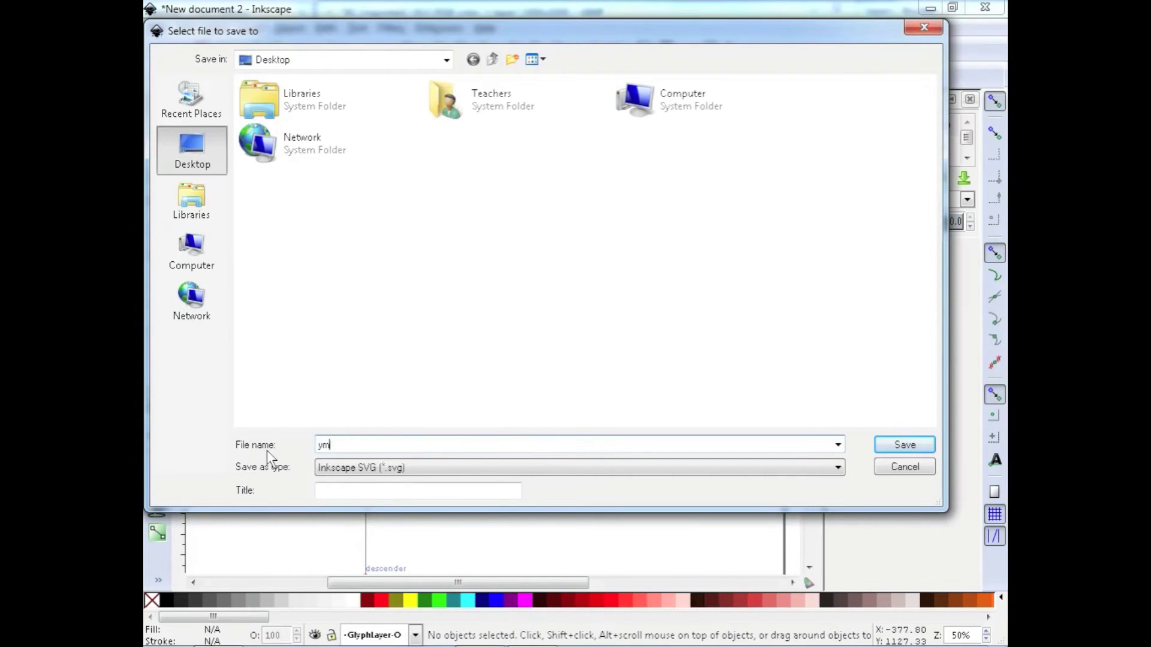
key(BackSpace)
key(BackSpace)
key(BackSpace)
key(BackSpace)
key(BackSpace)
key(BackSpace)
text(myfont)
click(508, 473)
click(427, 397)
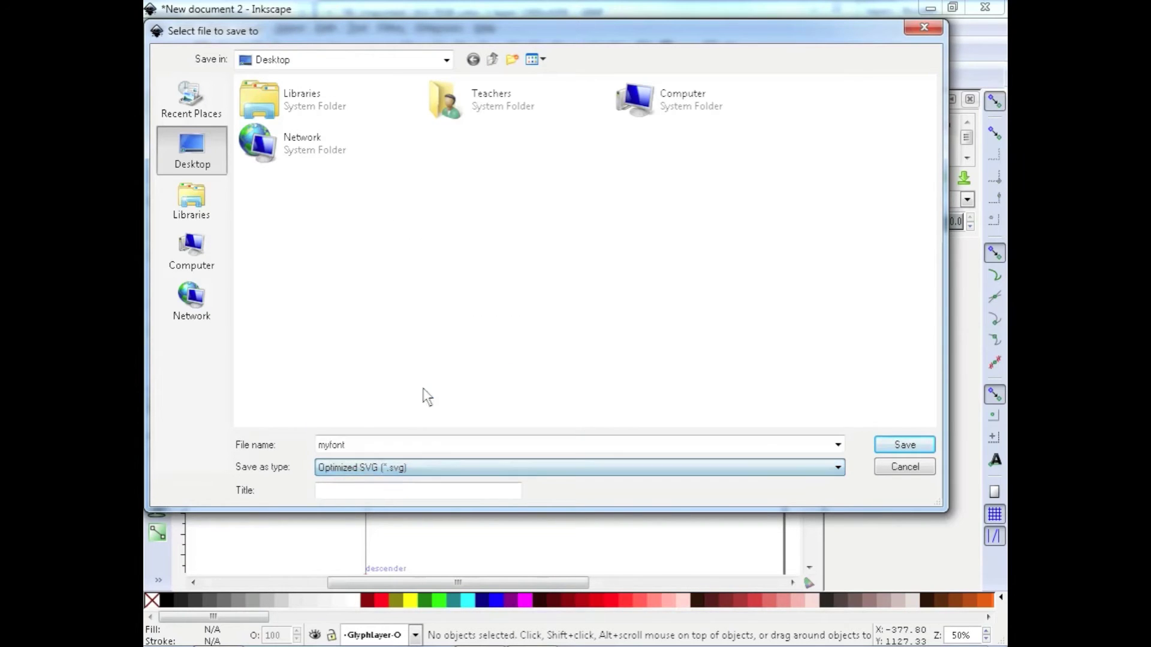
click(902, 445)
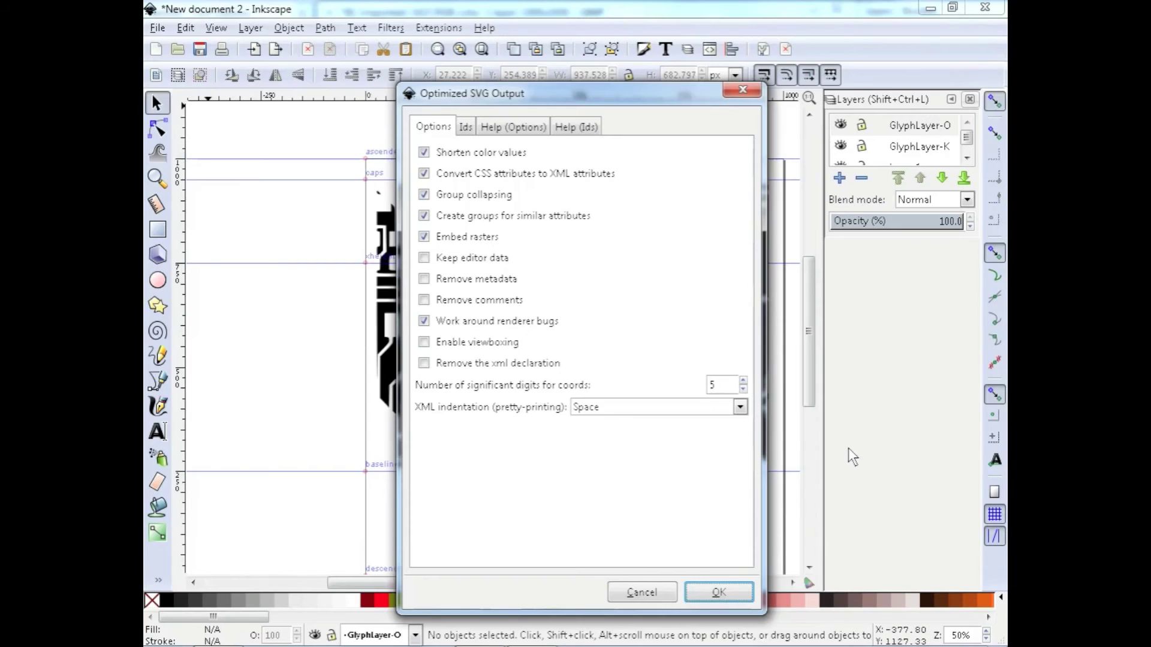
click(718, 592)
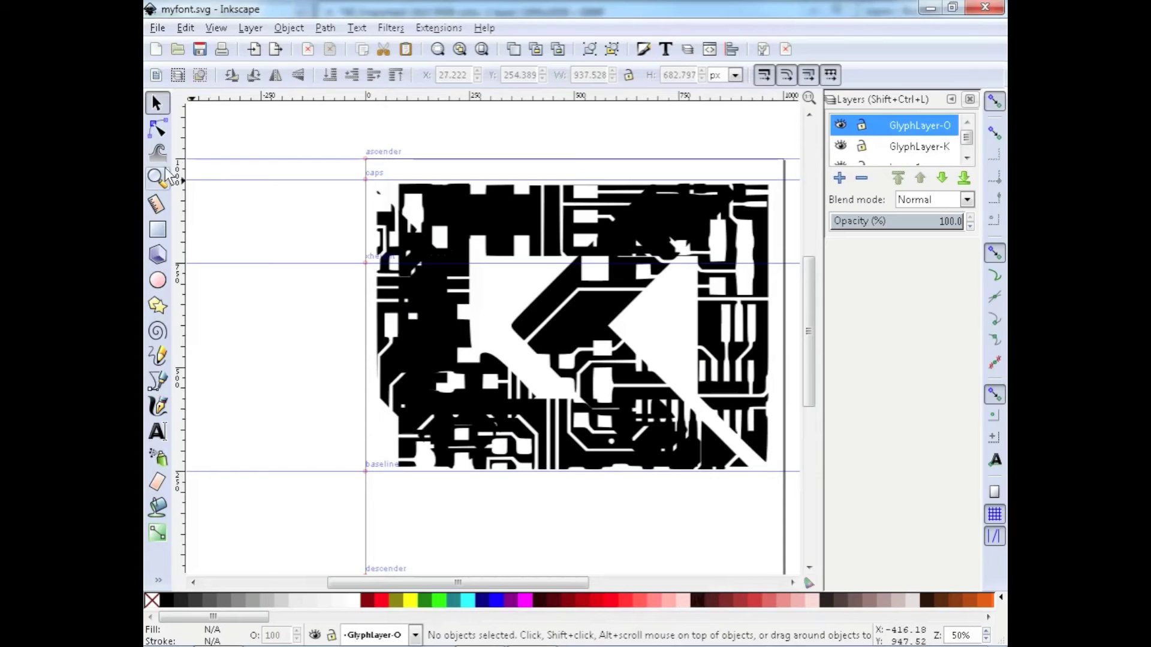
- Run Typography's '3 - Convert Glyph Layers to SVG Font' on the K and O layers, twice
click(451, 30)
mouse_move(507, 279)
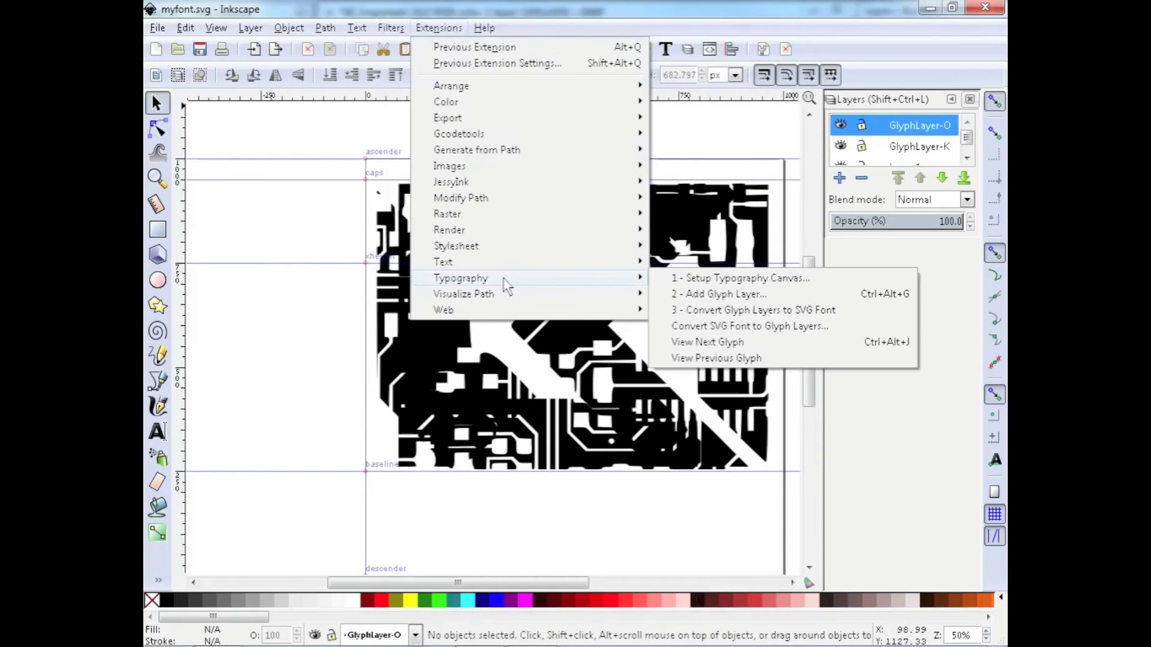
click(684, 316)
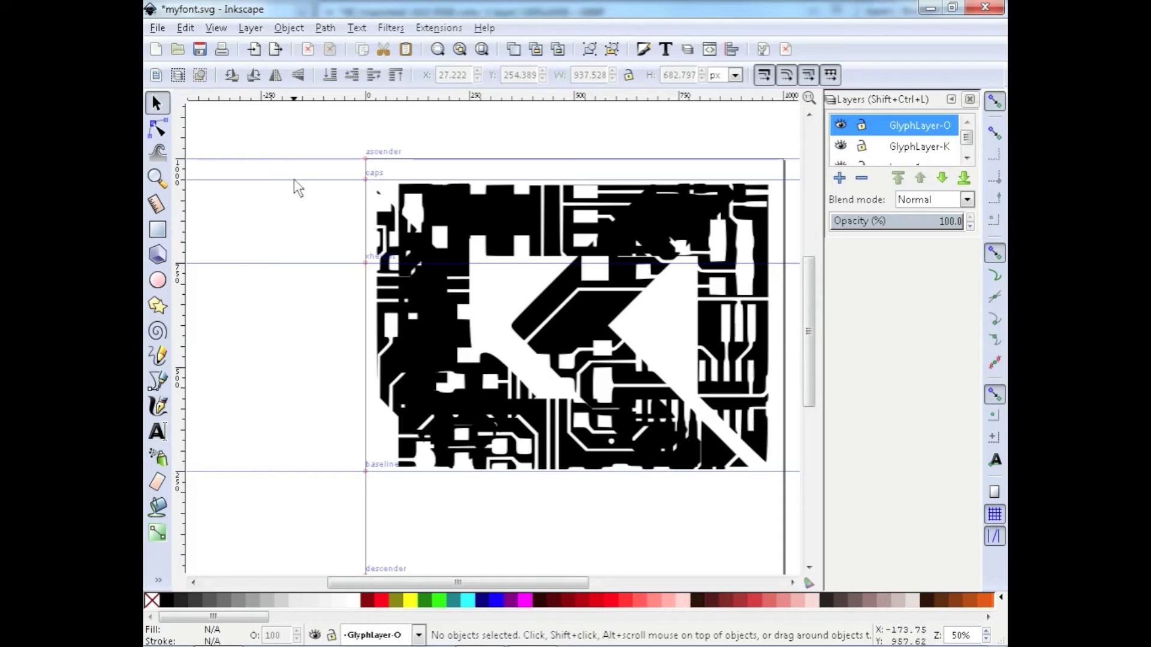
click(438, 28)
mouse_move(565, 283)
click(695, 311)
- Open the SVG Font Editor and pick font3544 from the document's font list
click(320, 28)
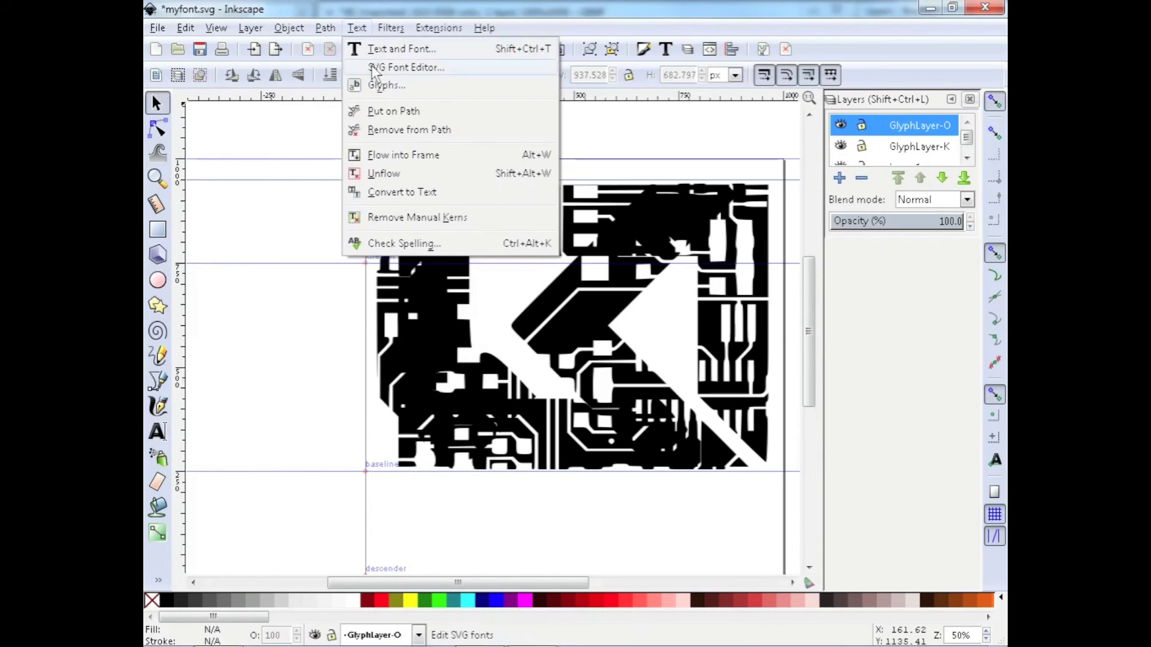
click(390, 65)
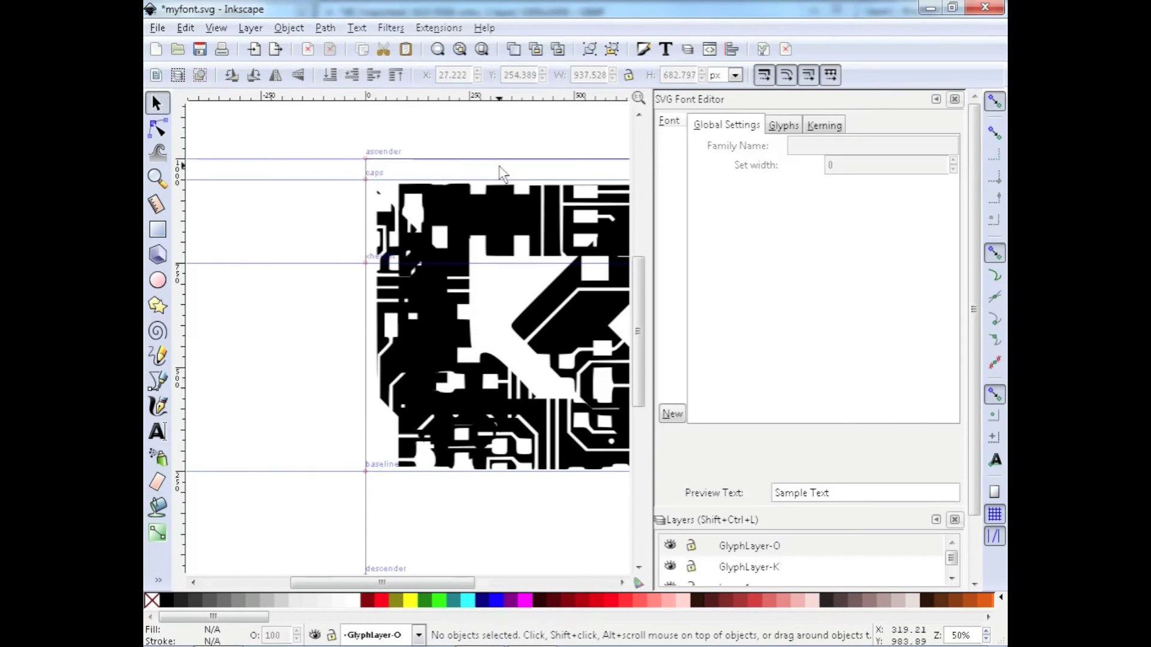
click(681, 413)
click(665, 157)
click(659, 138)
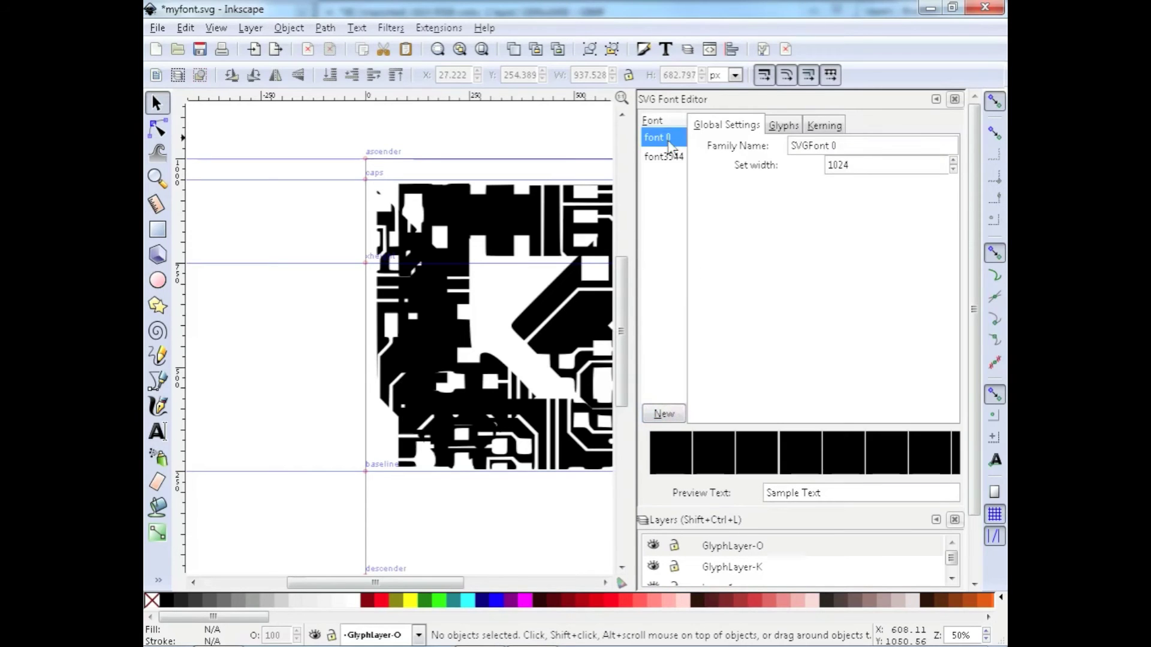
click(665, 157)
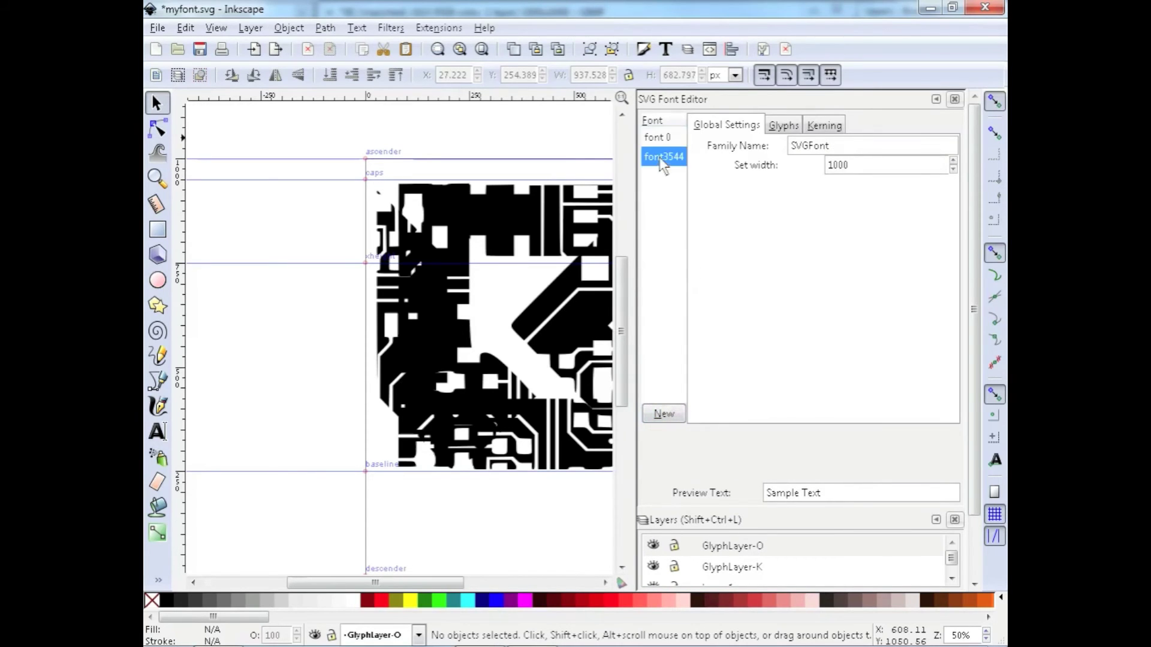
- Replace font3544's family name with Konnect
click(658, 150)
click(659, 143)
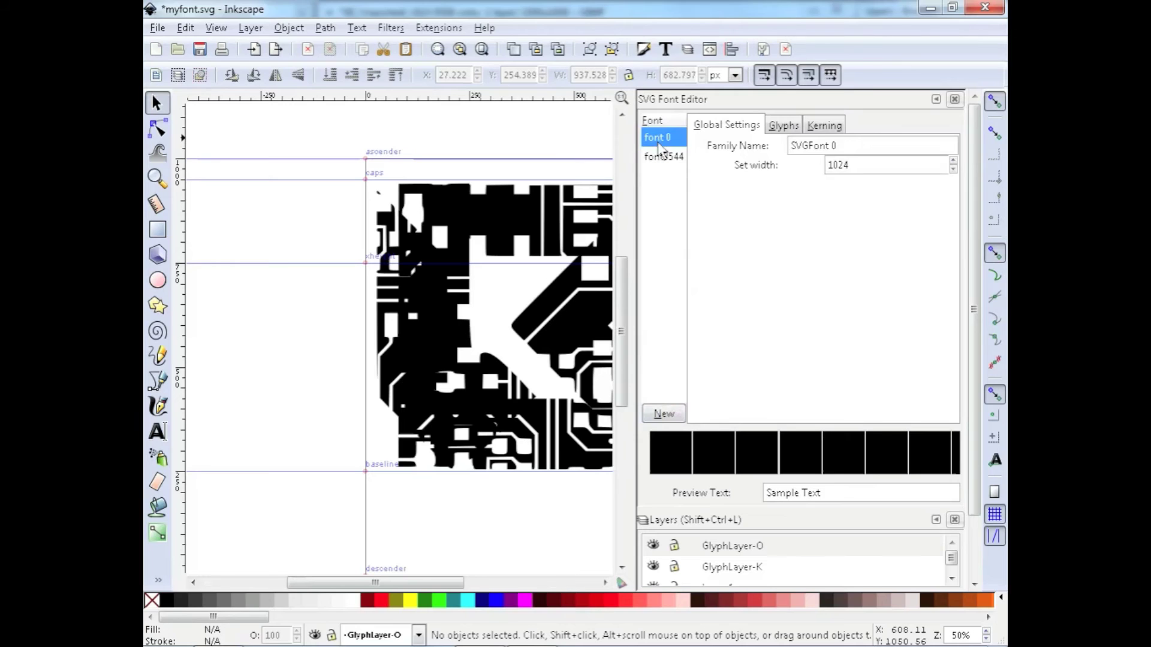
click(660, 159)
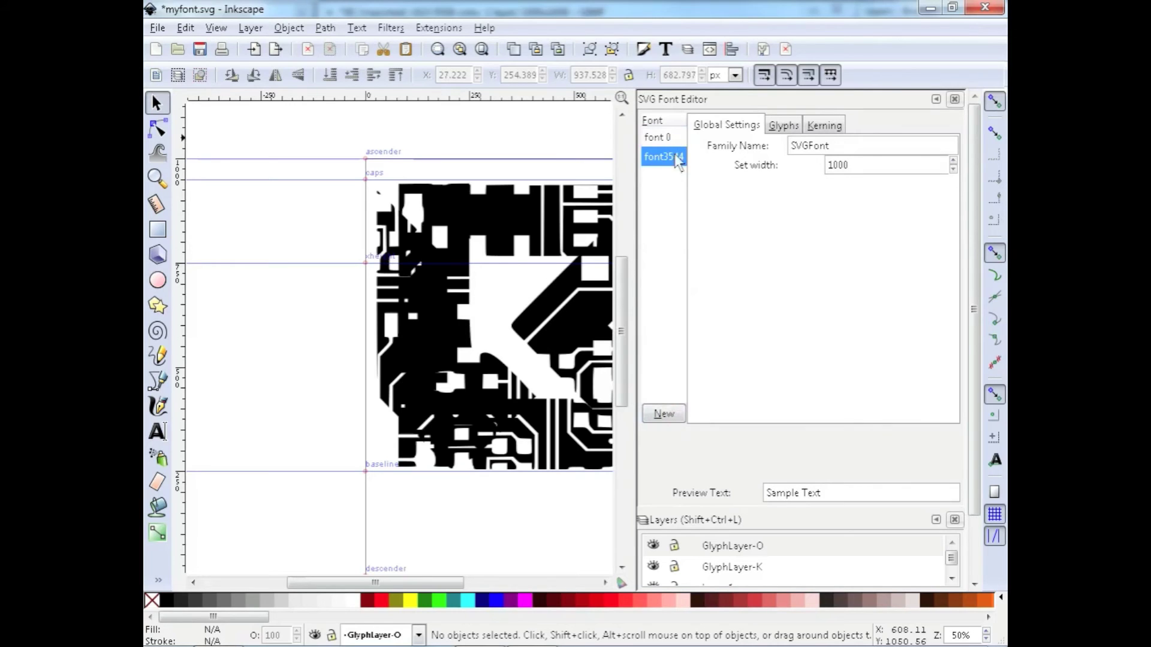
click(659, 137)
click(659, 157)
key(Tab)
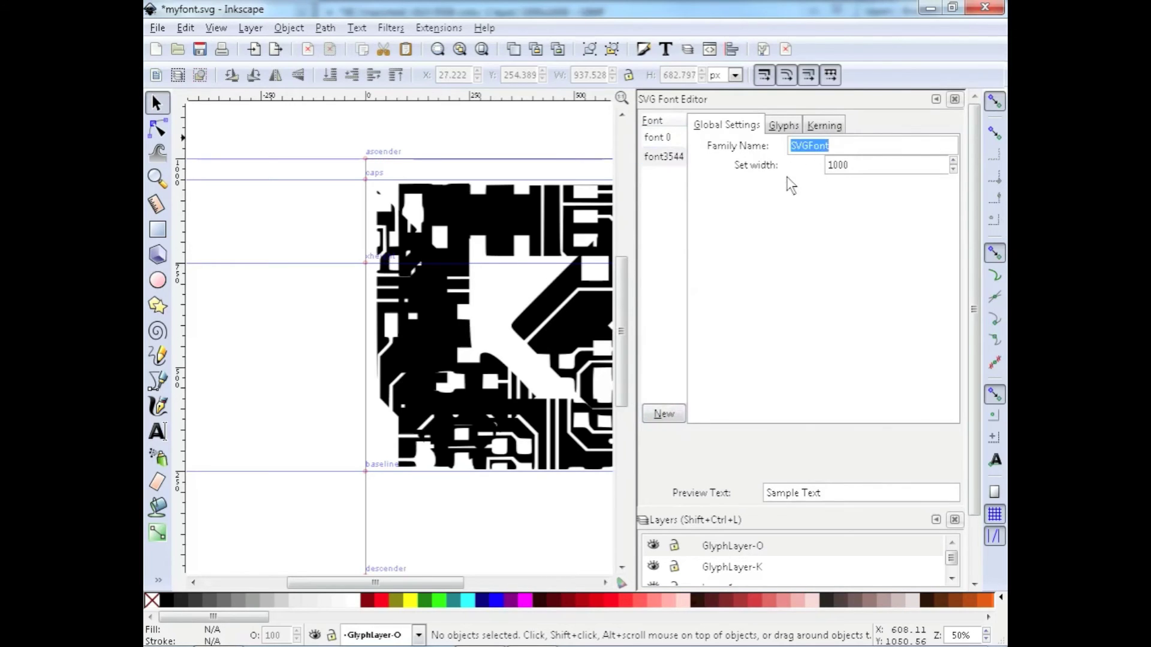
text(Konnect)
- Close the SVG Font Editor and save the updated myfont.svg
click(954, 100)
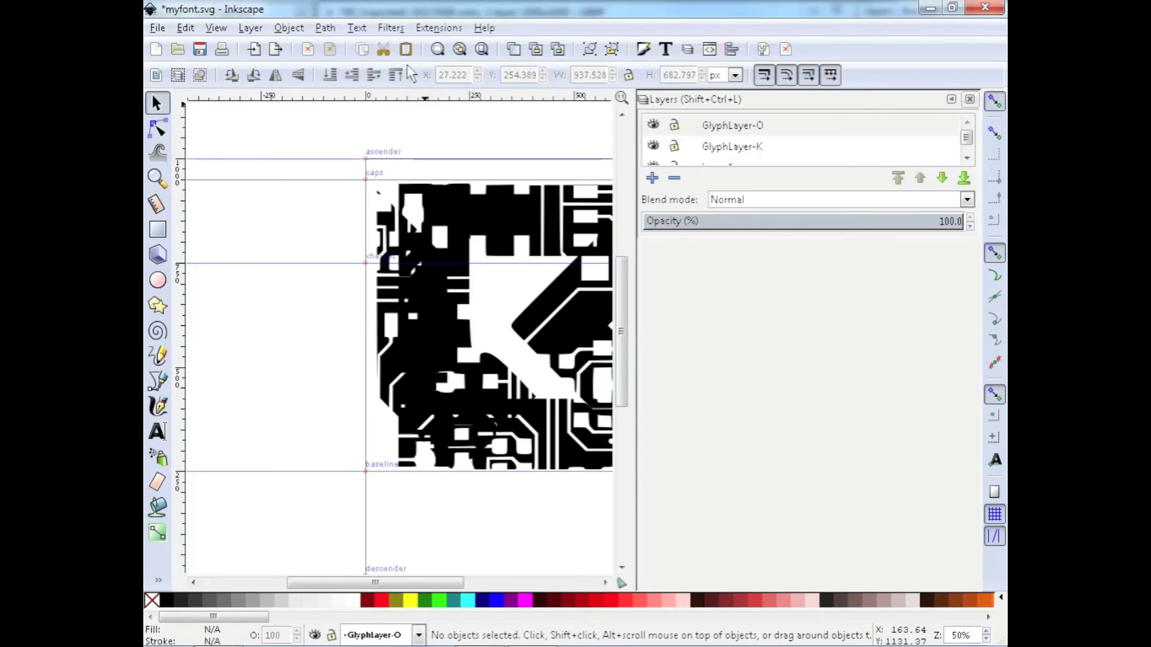
click(333, 28)
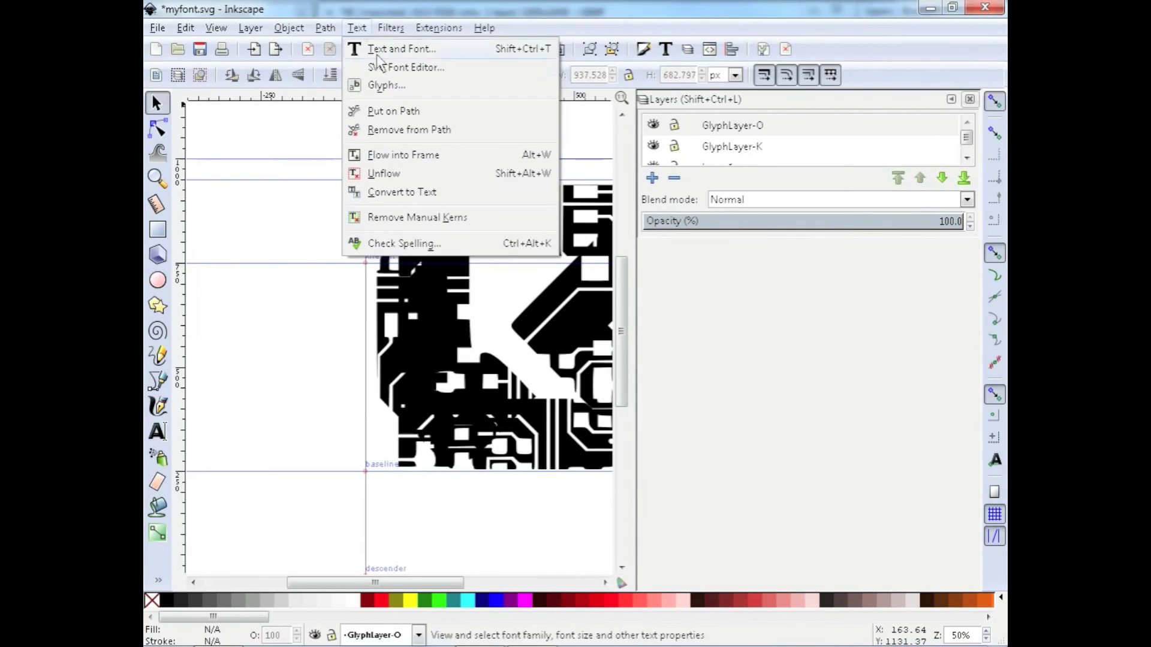
click(390, 67)
click(954, 100)
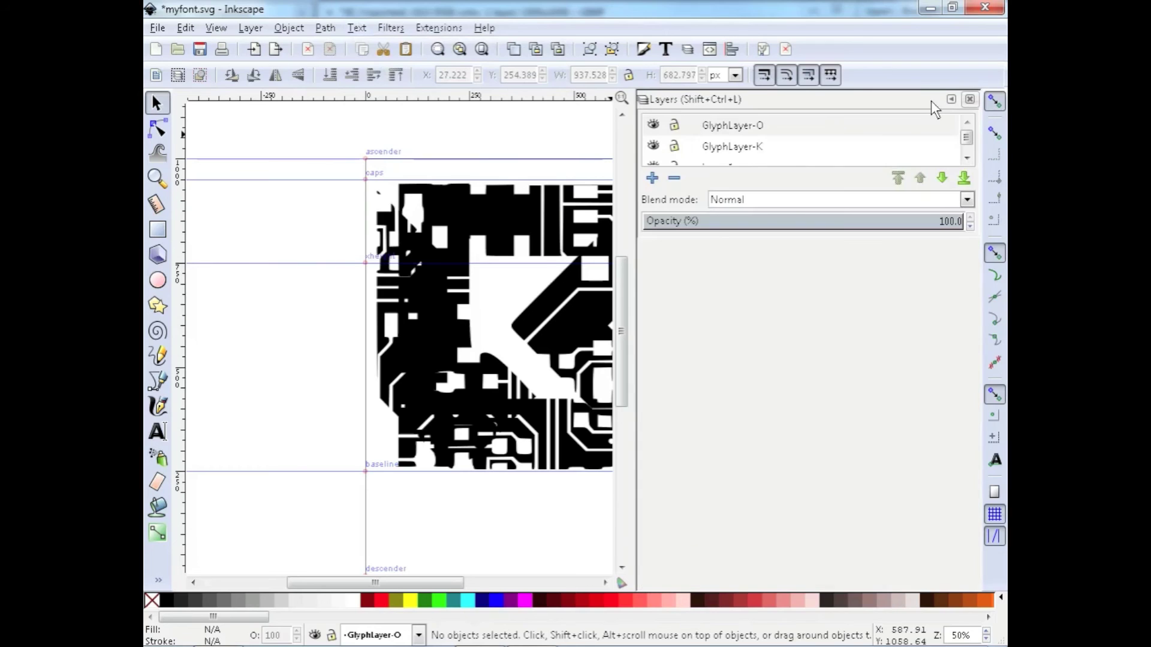
click(158, 28)
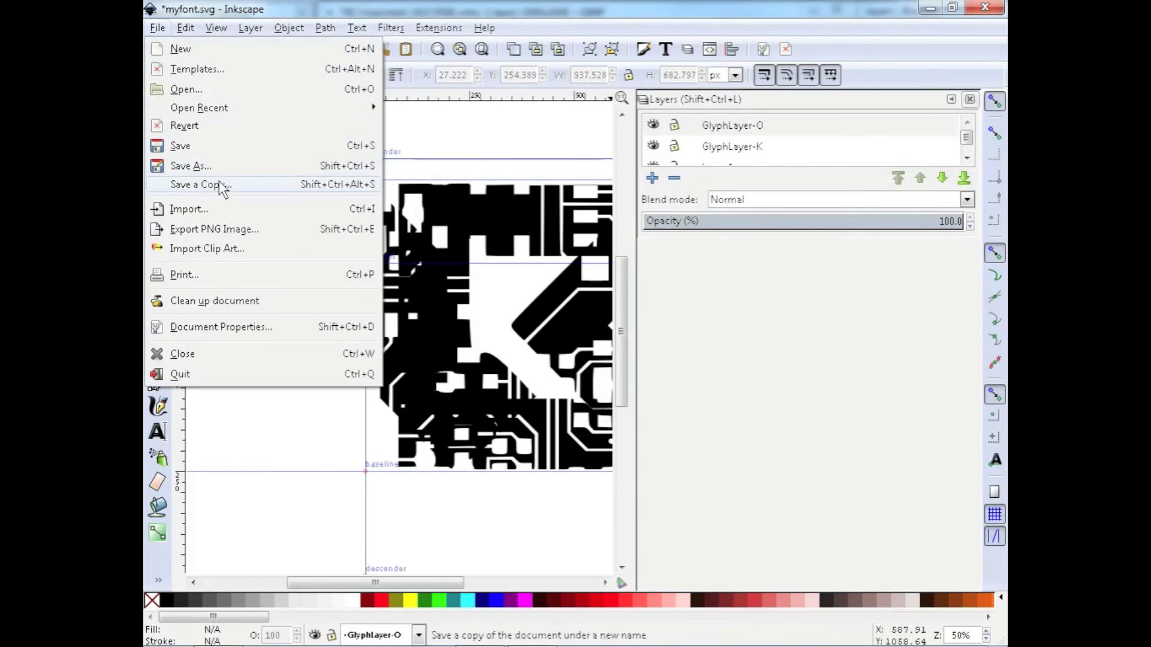
click(219, 153)
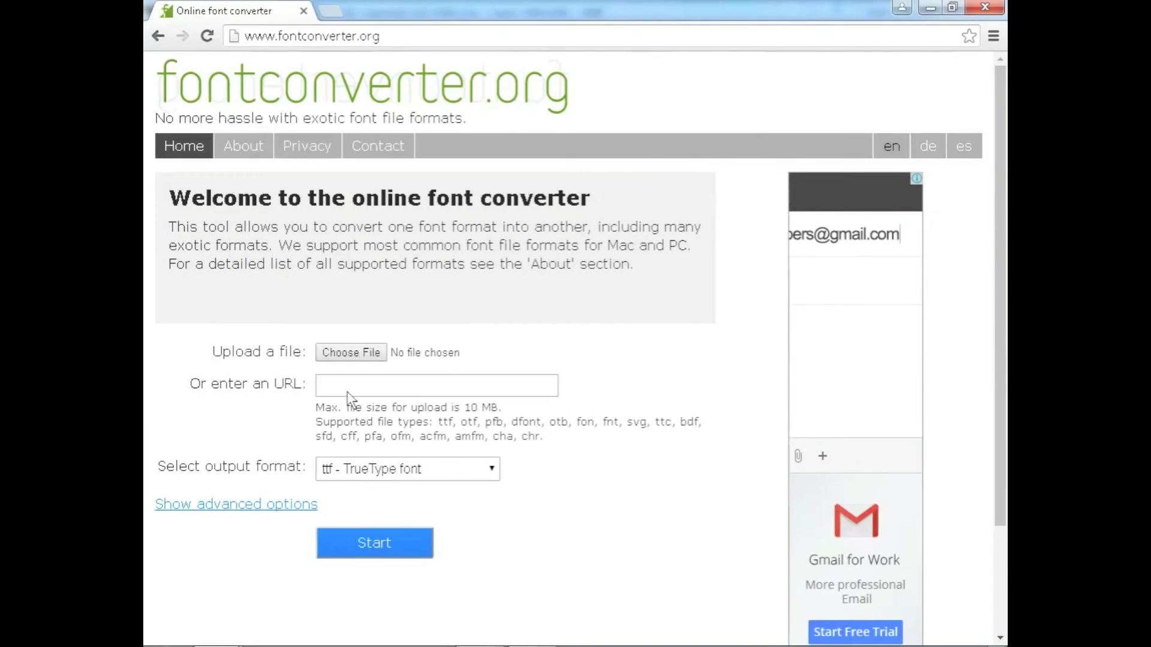
- Upload myfont.svg from the Desktop, convert it to ttf, and download myfont.ttf
click(337, 357)
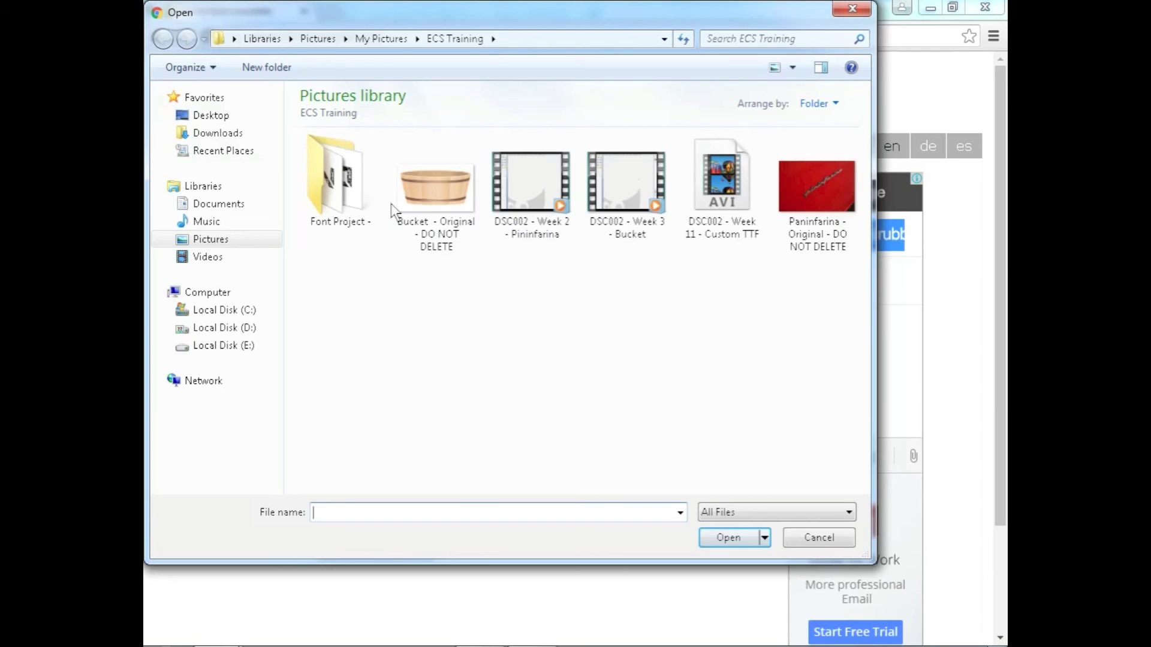
click(221, 120)
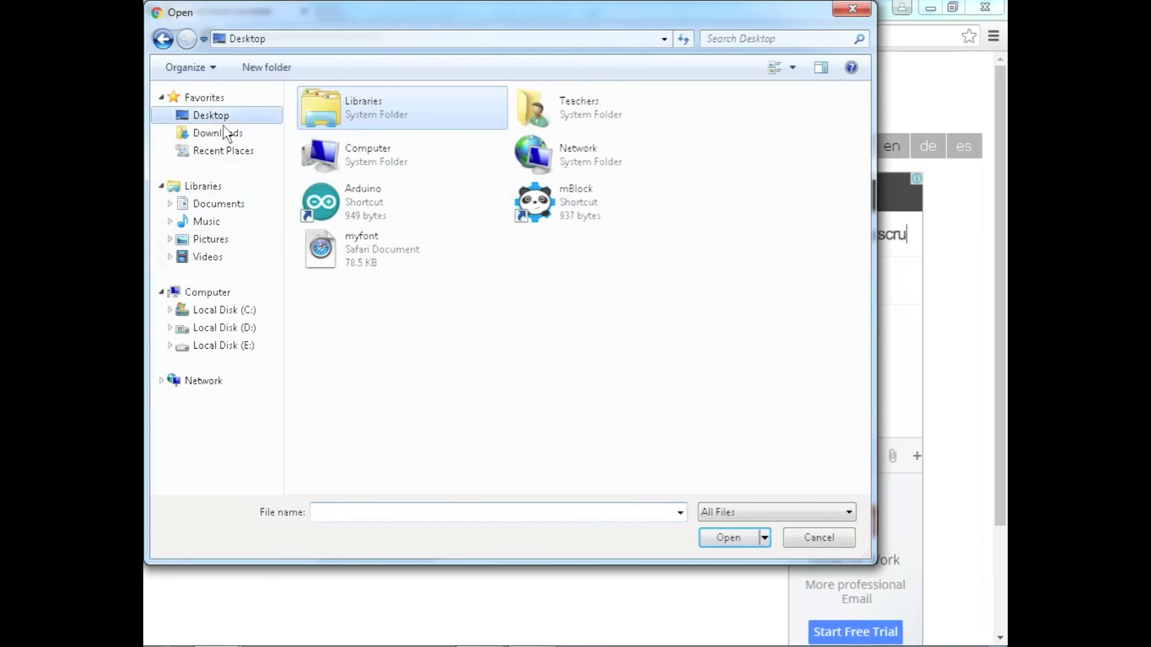
double_click(369, 251)
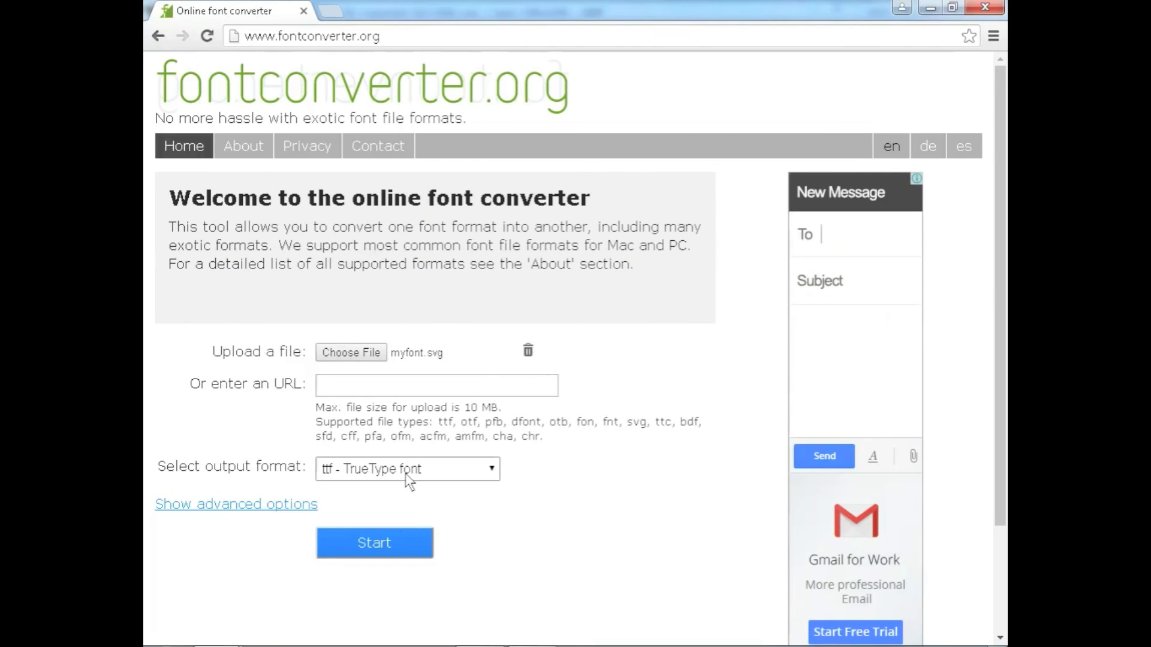
click(398, 546)
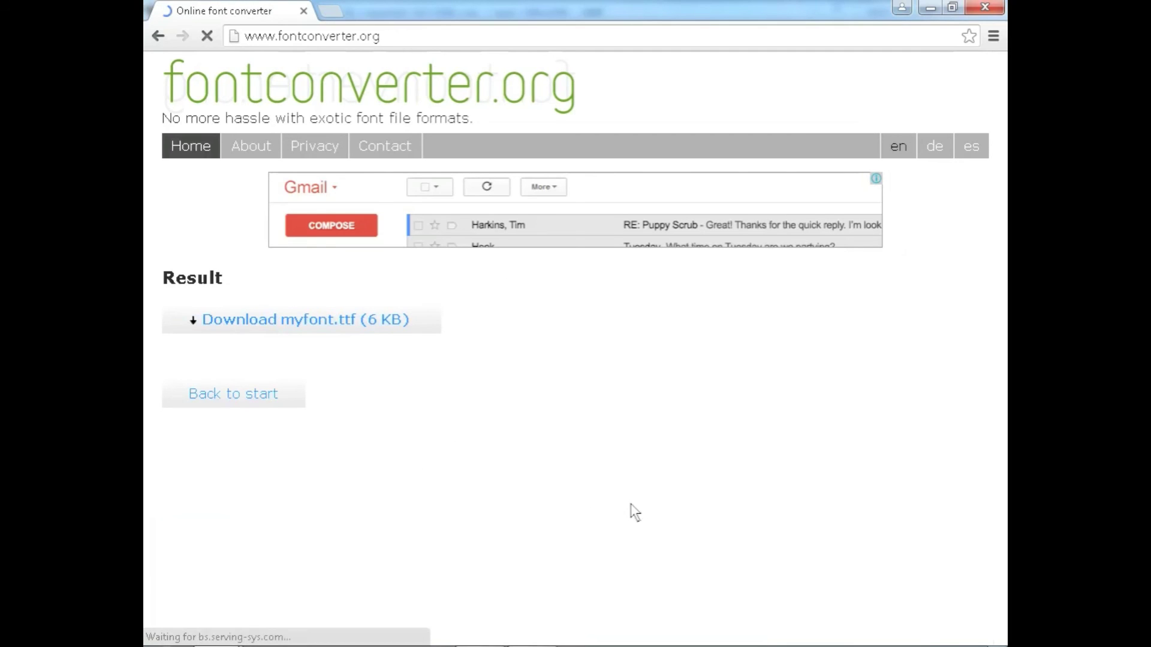
click(325, 317)
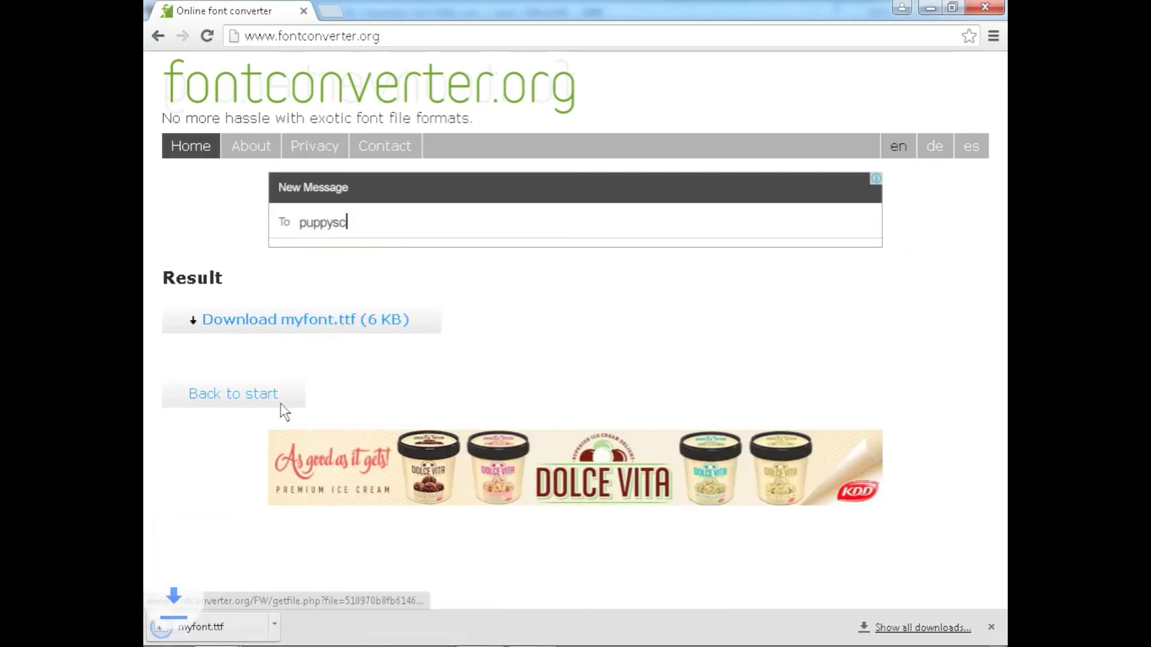
- Show the downloaded myfont in the Downloads folder and open it in the font viewer
click(314, 625)
click(378, 572)
double_click(350, 133)
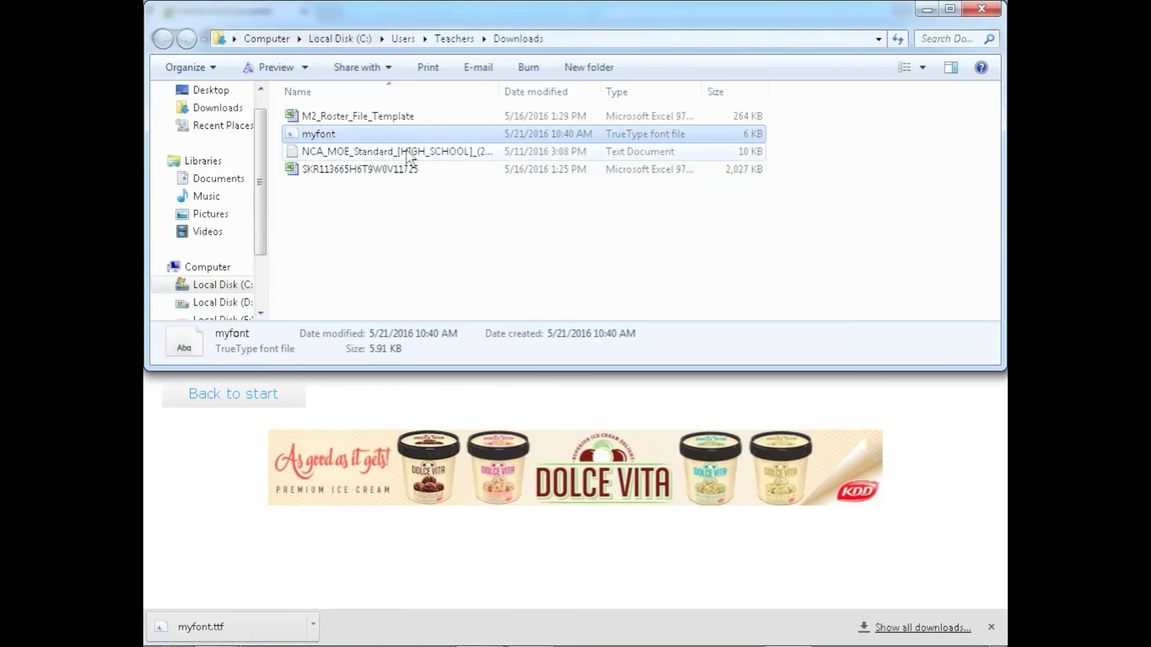